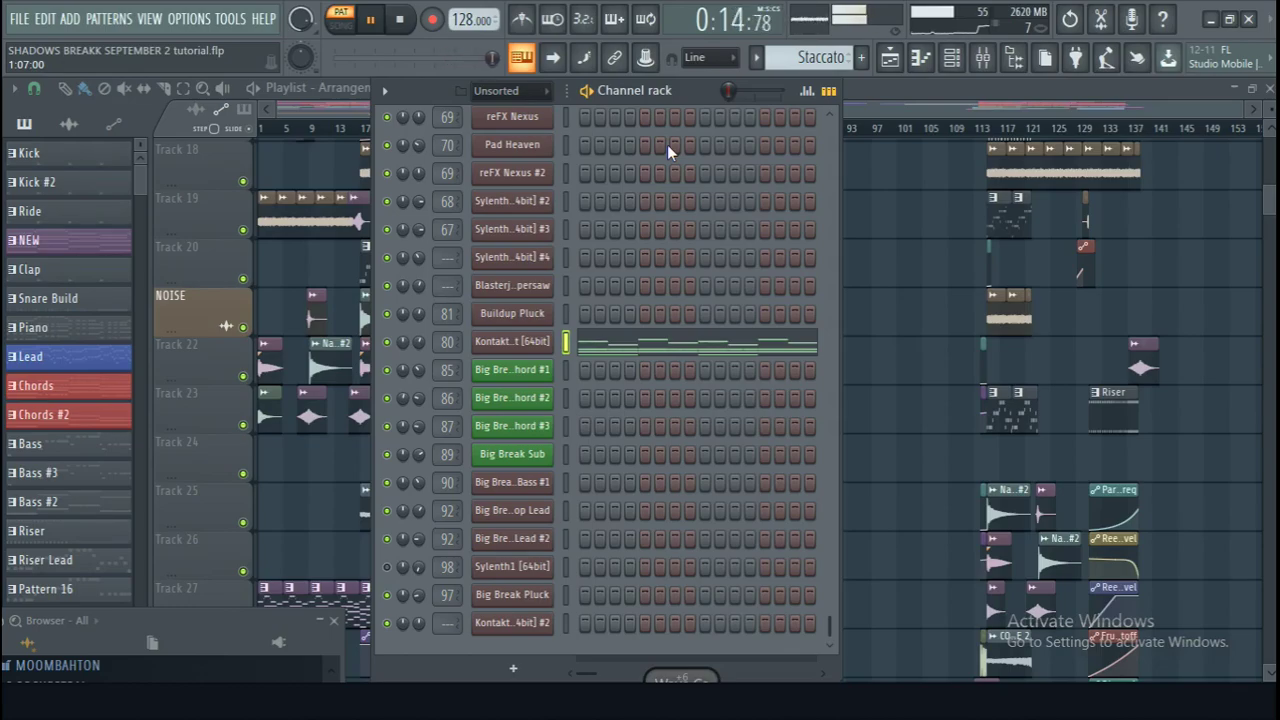
Step: Stop the pattern playing in the tutorial project
{"action": "key", "text": "space"}
Step: Zoom the playlist to bars 54–92 and play the violin section from bar 67
{"action": "key", "text": "F6"}
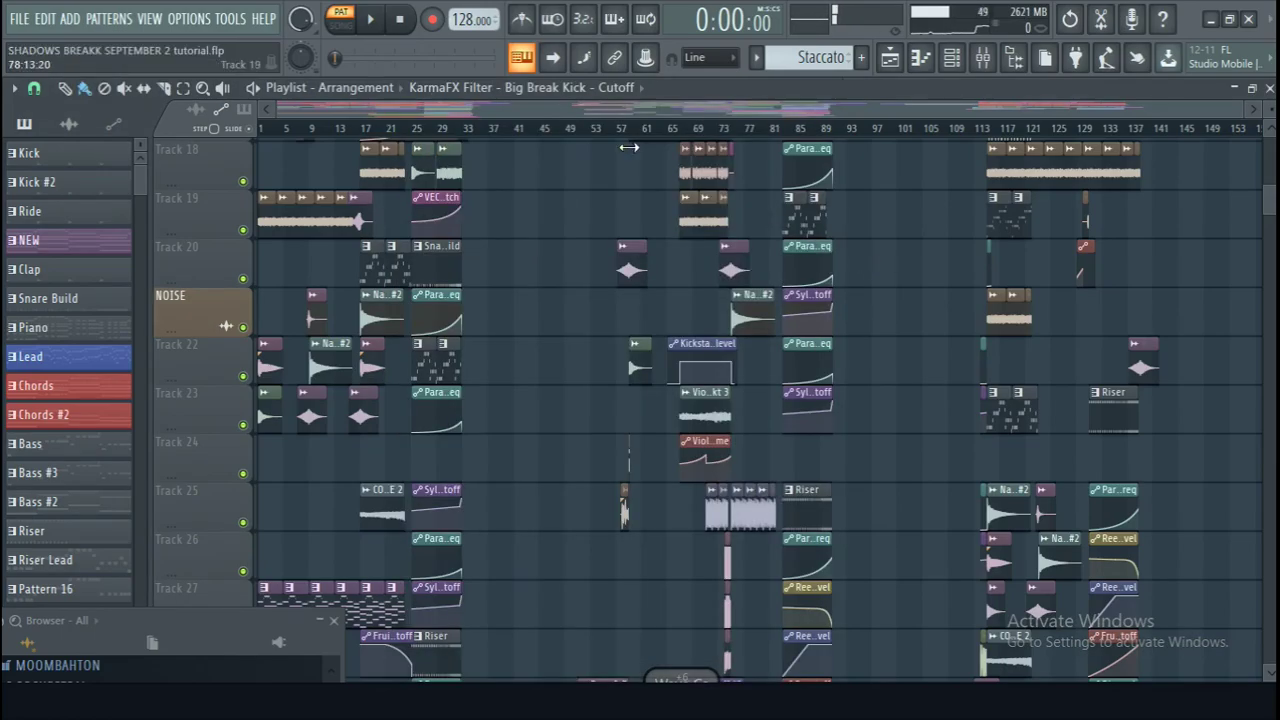
{"action": "scroll", "coordinate": [715, 130], "scroll_direction": "up", "scroll_amount": 3}
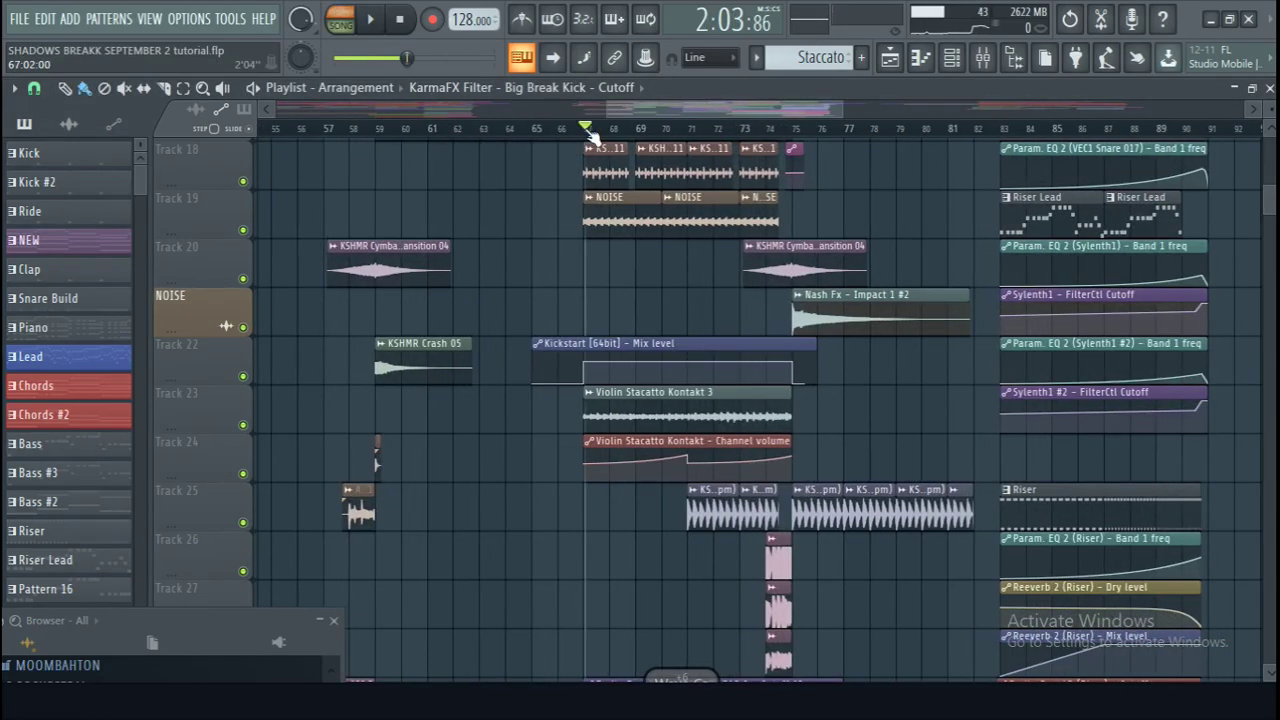
{"action": "key", "text": "space"}
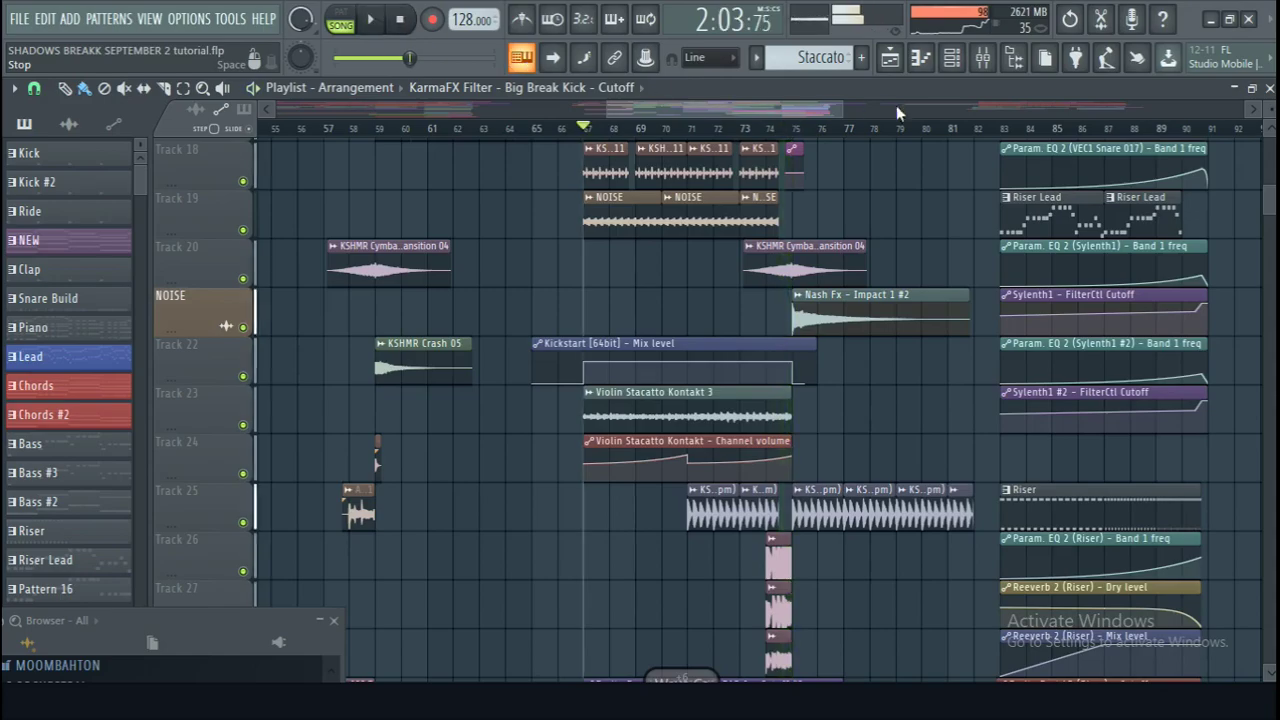
{"action": "left_click", "coordinate": [958, 60]}
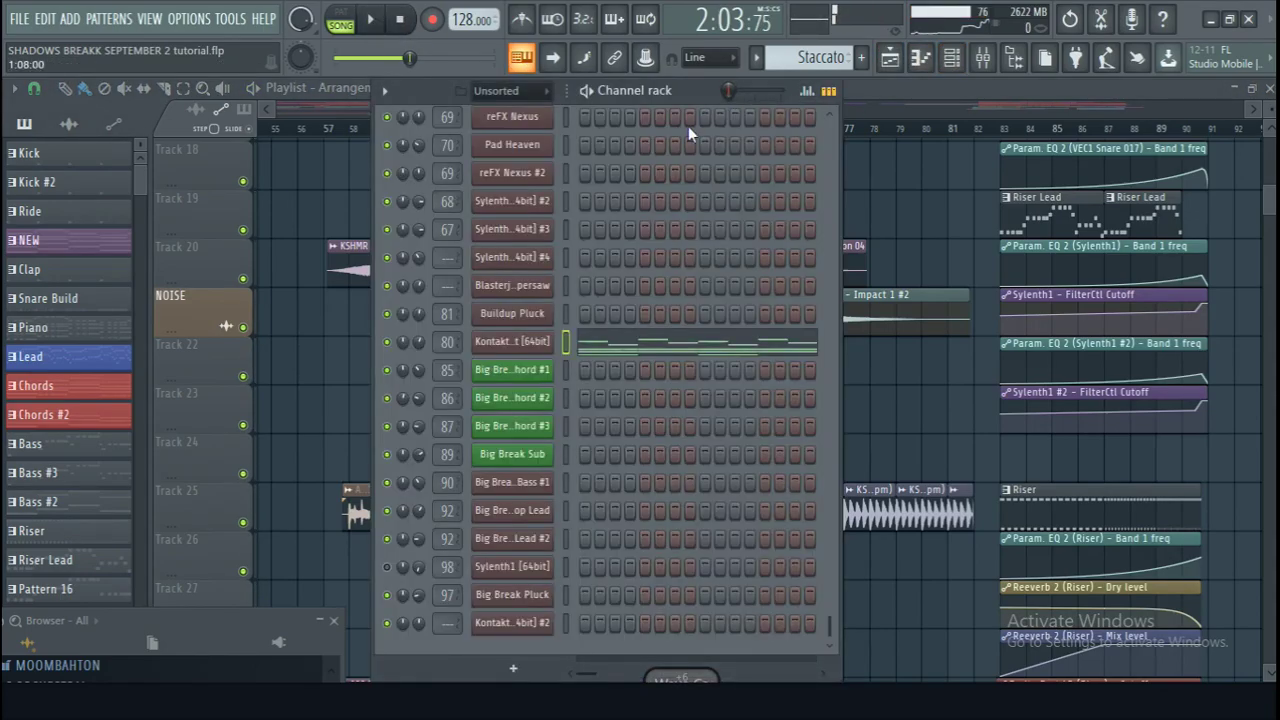
Step: Show the Kontakt 5 16out violin notes zoomed out in the piano roll and play Violin 1
{"action": "left_click", "coordinate": [660, 343]}
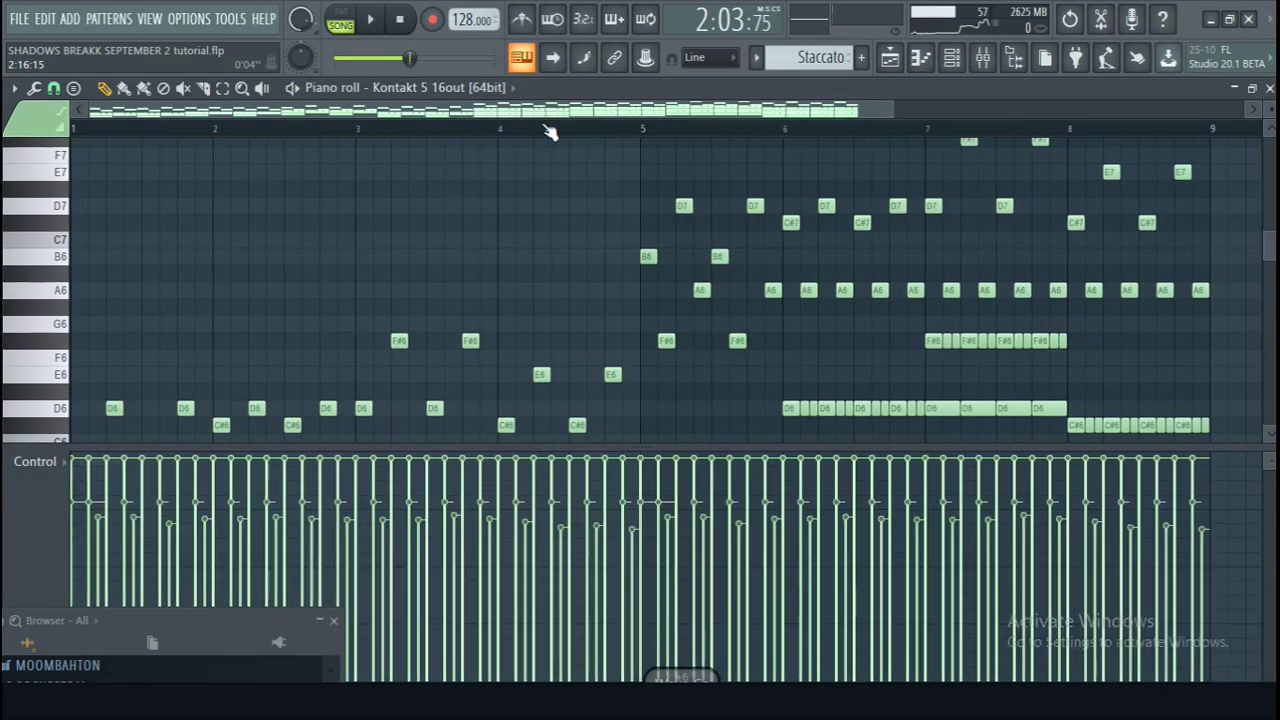
{"action": "scroll", "coordinate": [600, 180], "scroll_direction": "down", "scroll_amount": 1}
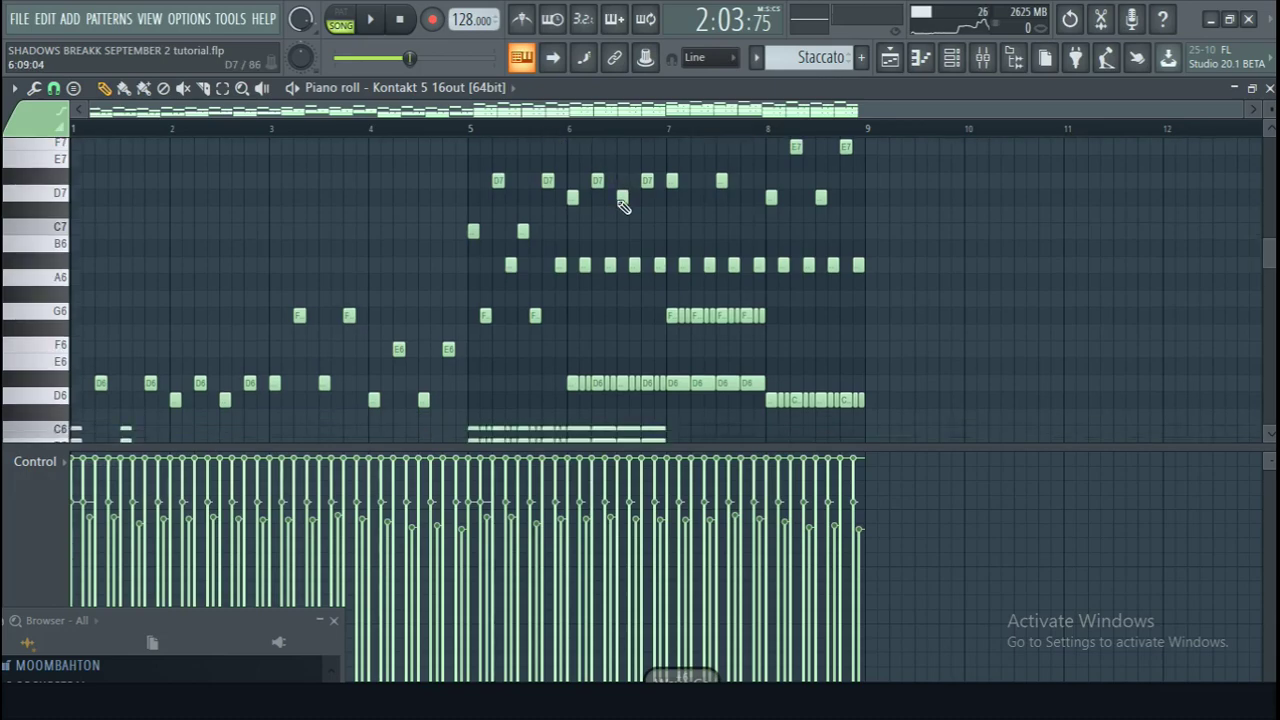
{"action": "scroll", "coordinate": [623, 200], "scroll_direction": "down", "scroll_amount": 3}
{"action": "scroll", "coordinate": [1036, 256], "scroll_direction": "down", "scroll_amount": 1}
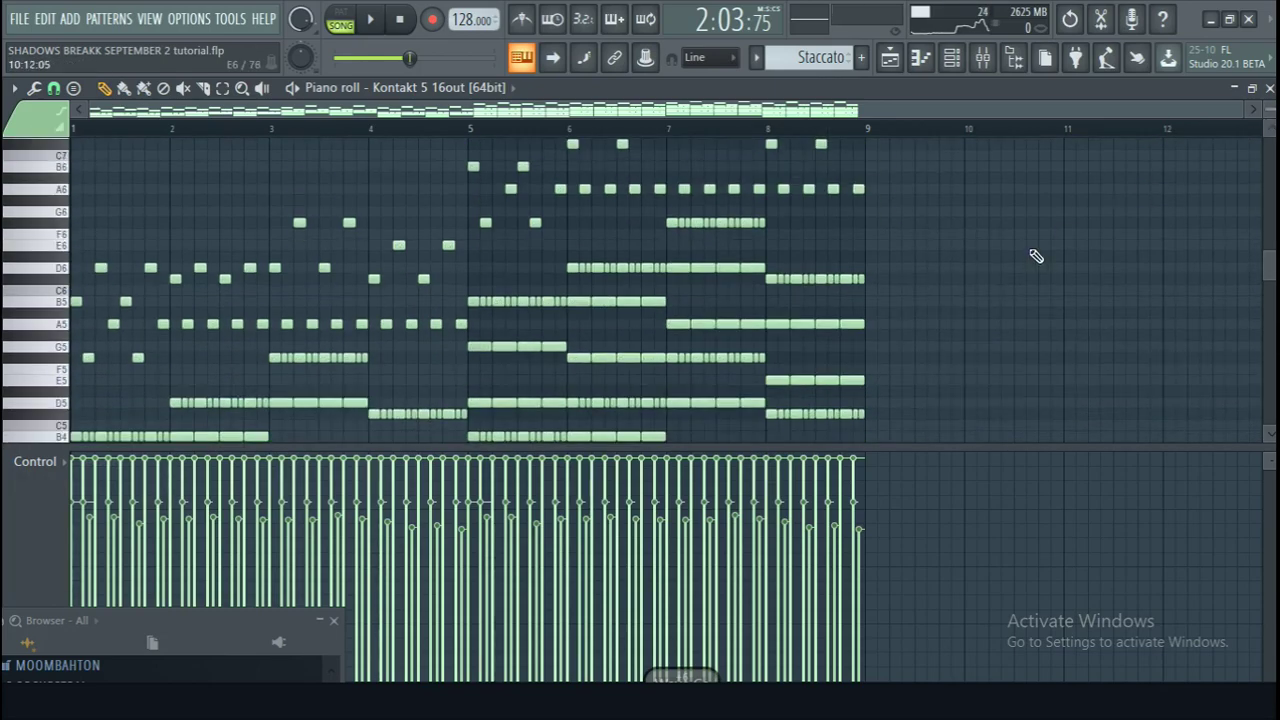
{"action": "scroll", "coordinate": [1036, 256], "scroll_direction": "down", "scroll_amount": 1}
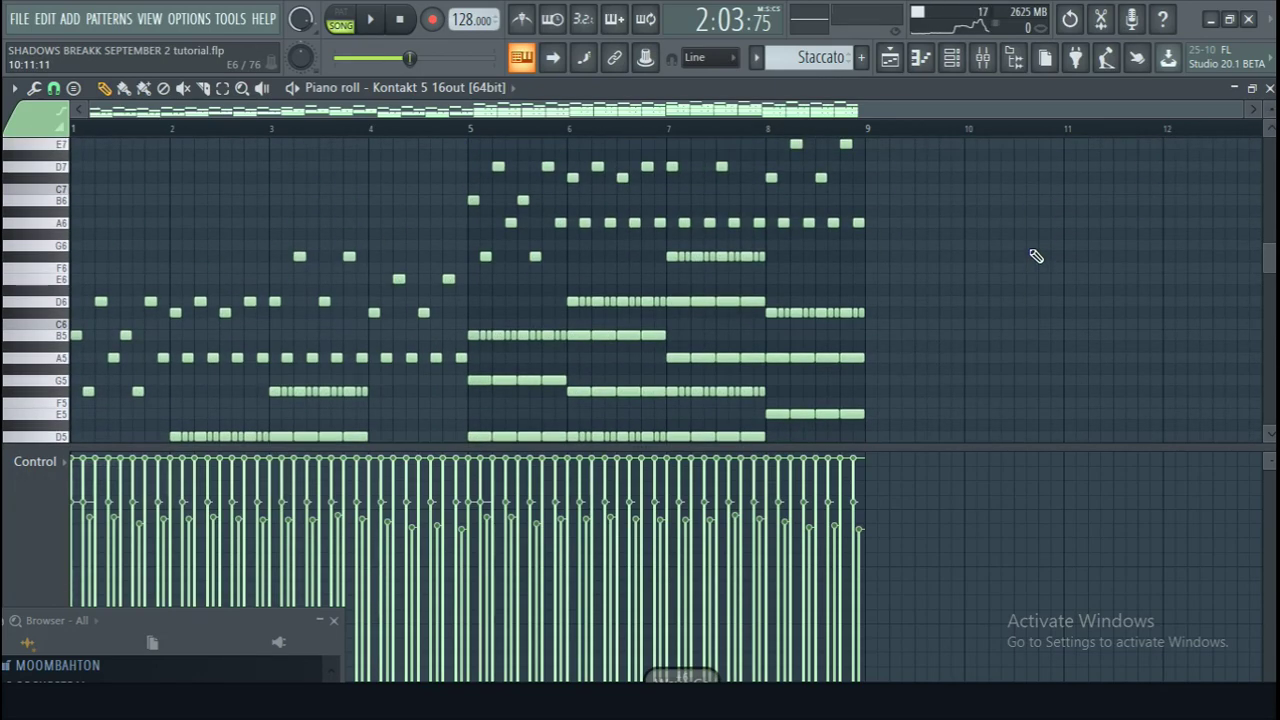
{"action": "scroll", "coordinate": [850, 240], "scroll_direction": "down", "scroll_amount": 1}
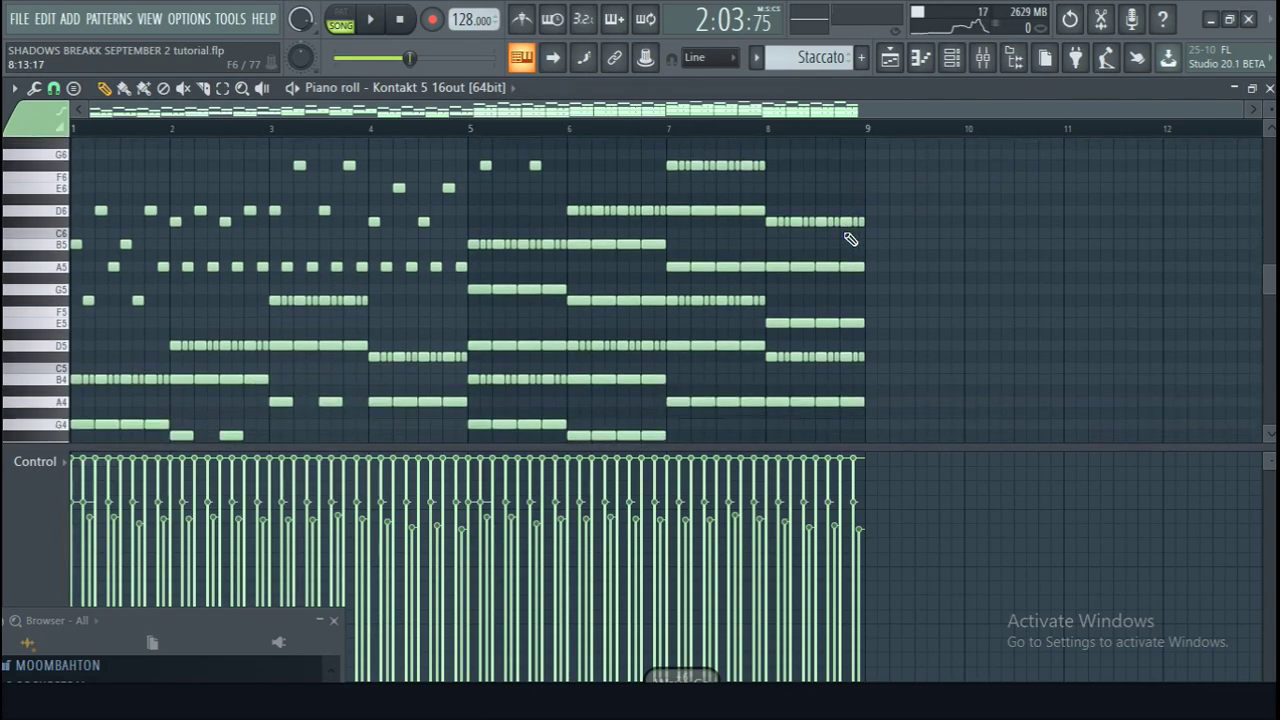
{"action": "scroll", "coordinate": [850, 240], "scroll_direction": "down", "scroll_amount": 1}
{"action": "scroll", "coordinate": [850, 240], "scroll_direction": "up", "scroll_amount": 2}
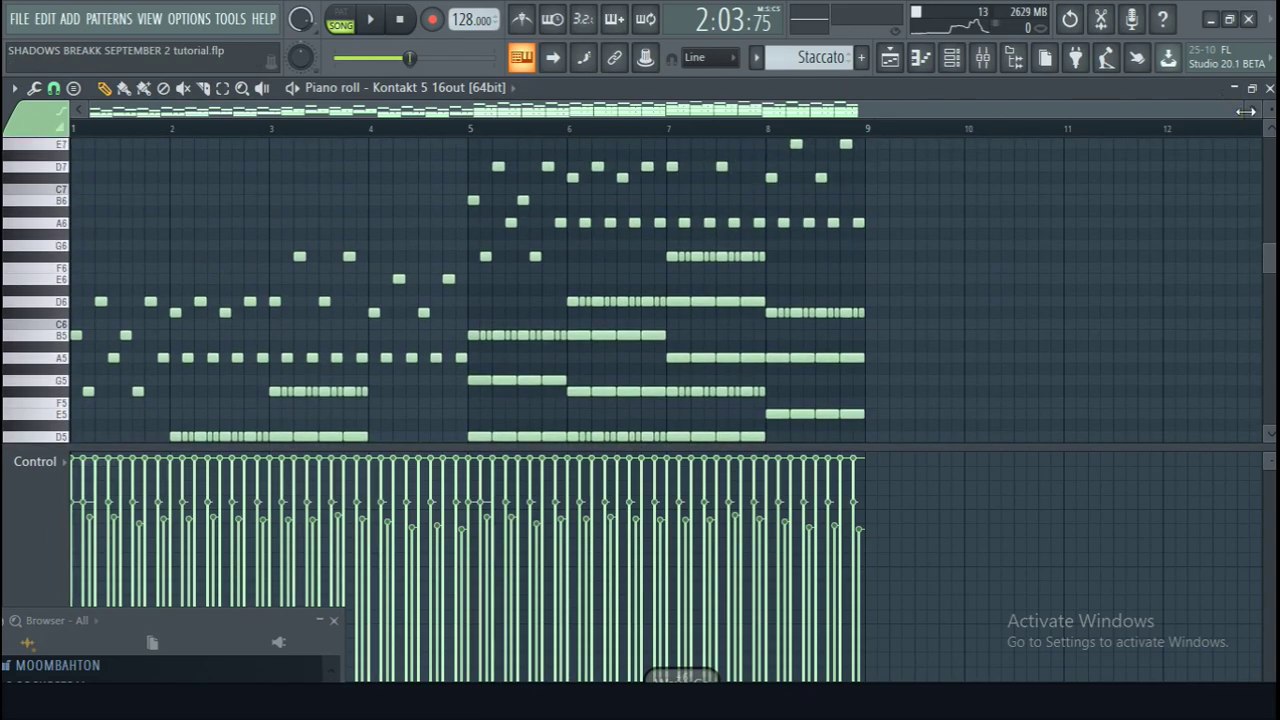
{"action": "scroll", "coordinate": [35, 290], "scroll_direction": "down", "scroll_amount": 2}
{"action": "scroll", "coordinate": [1218, 217], "scroll_direction": "down", "scroll_amount": 1}
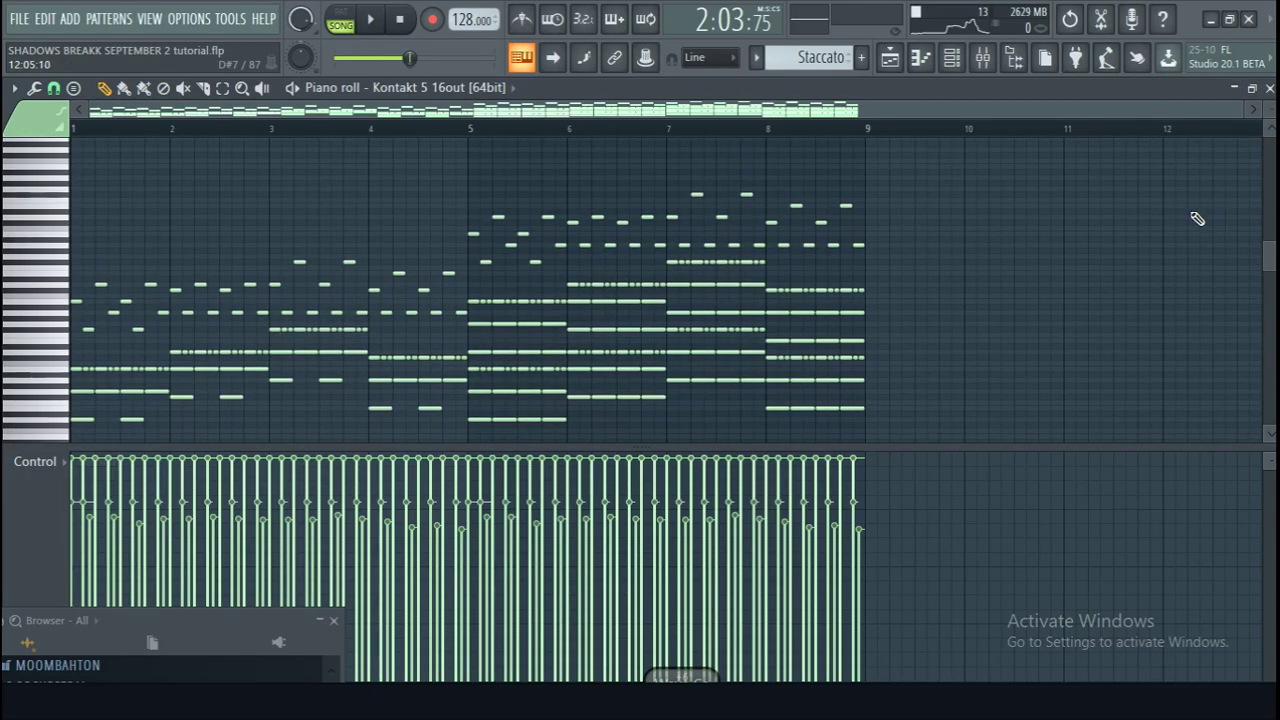
{"action": "left_click", "coordinate": [958, 60]}
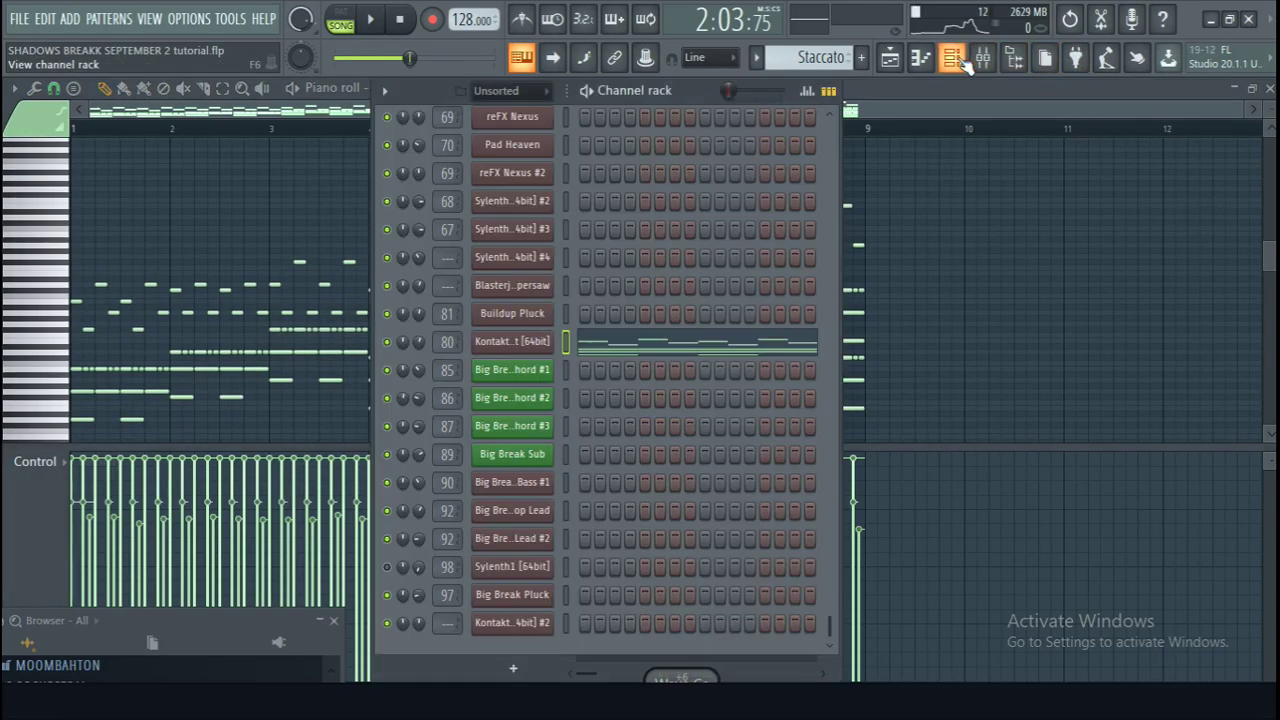
{"action": "left_click", "coordinate": [590, 91]}
Step: Step the piano roll through the Violin 1, 2, 3 and 4 patterns while playing
{"action": "key", "text": "F5"}
{"action": "key", "text": "F7"}
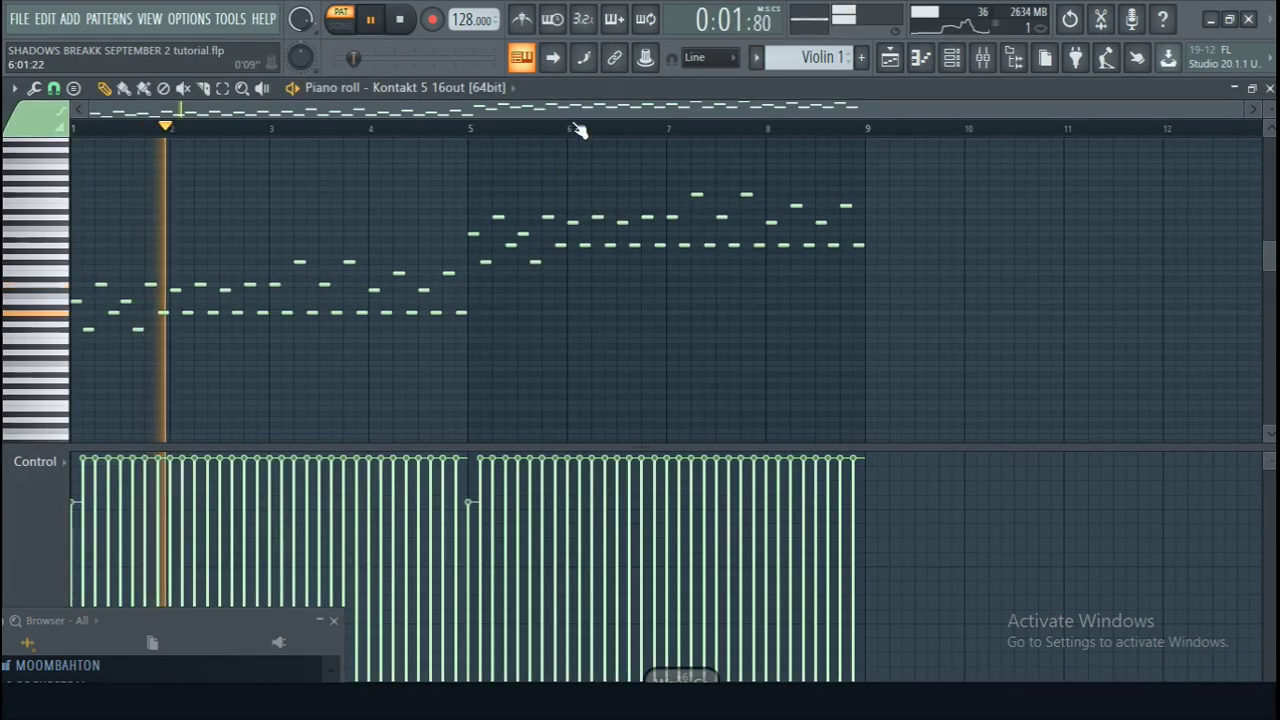
{"action": "scroll", "coordinate": [1143, 280], "scroll_direction": "up", "scroll_amount": 1}
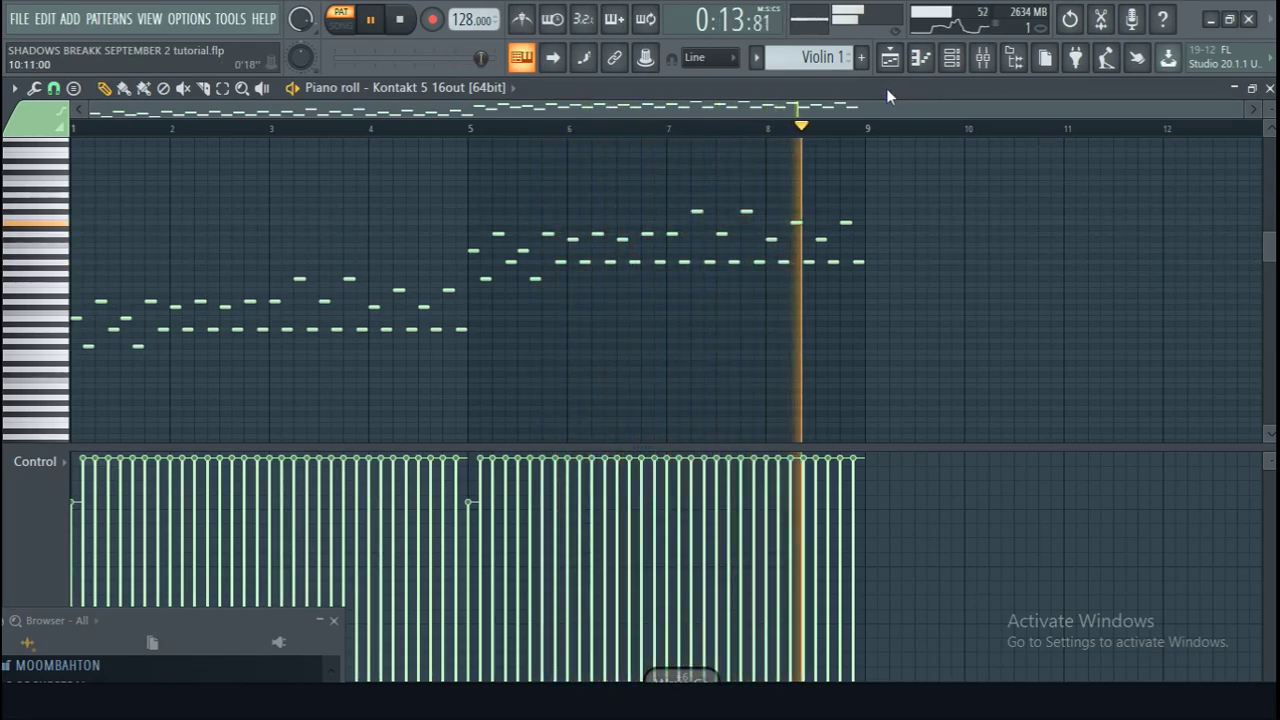
{"action": "scroll", "coordinate": [816, 60], "scroll_direction": "down", "scroll_amount": 1}
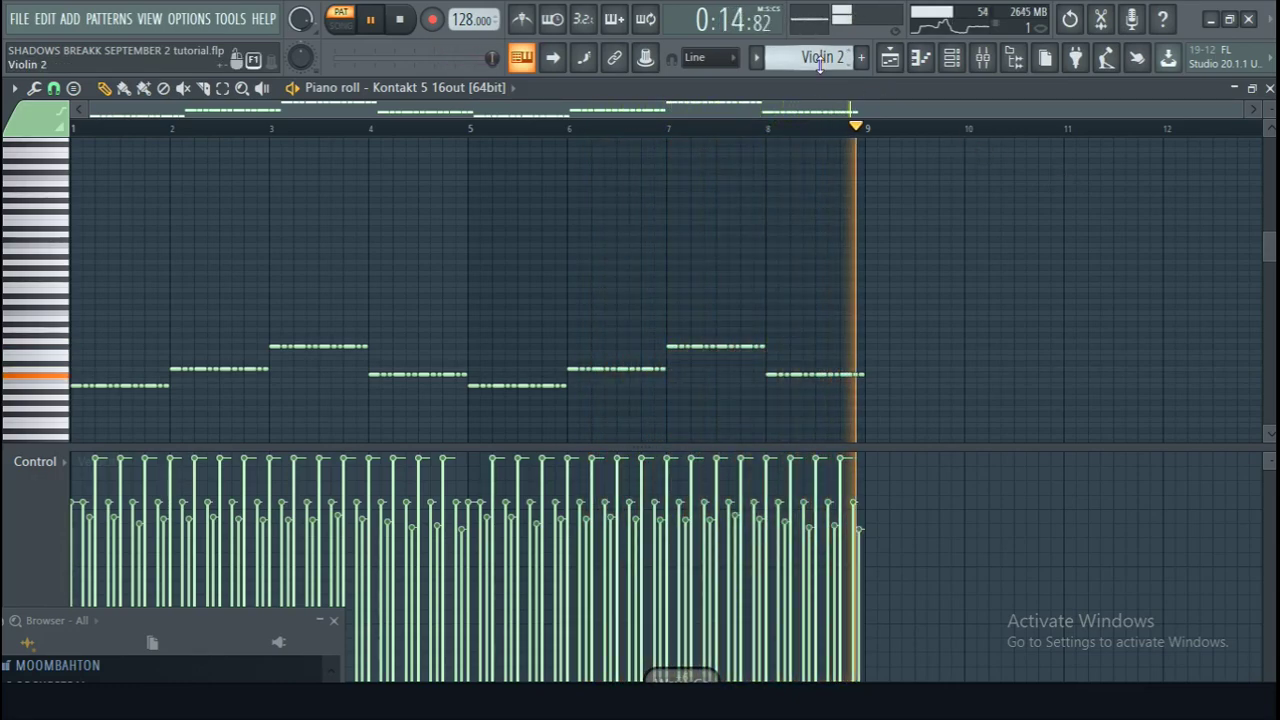
{"action": "scroll", "coordinate": [820, 60], "scroll_direction": "down", "scroll_amount": 1}
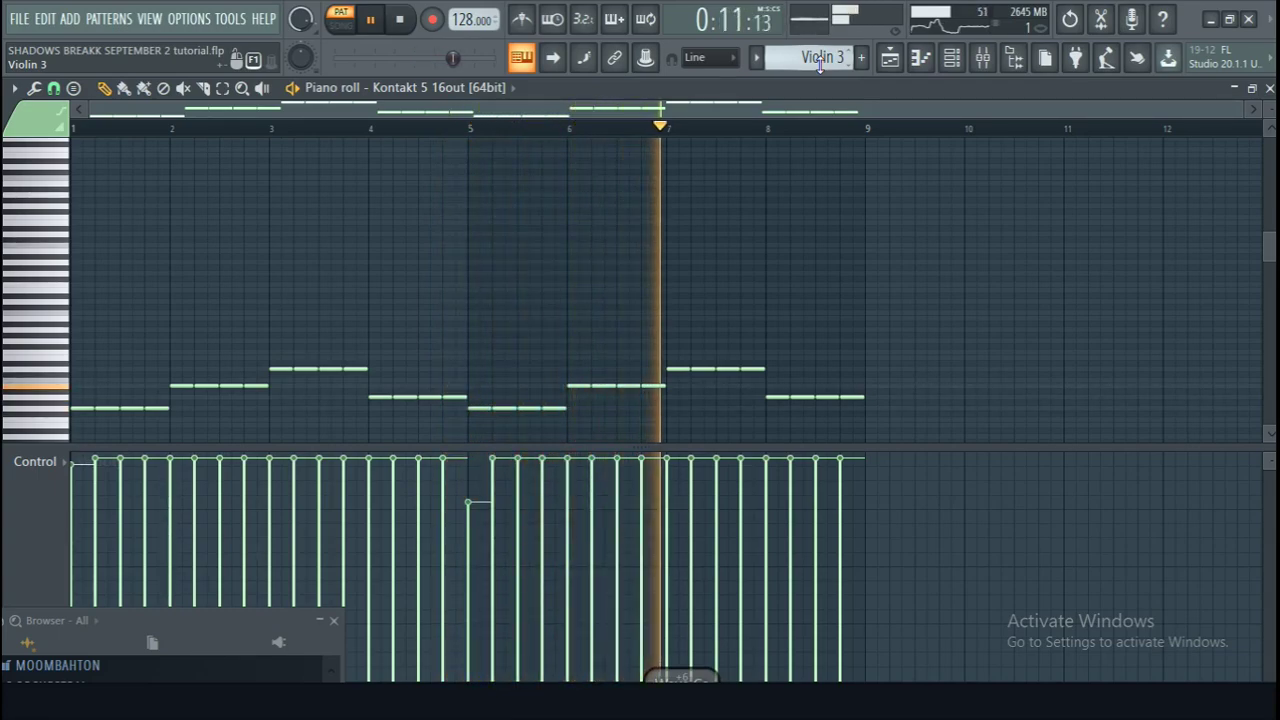
{"action": "scroll", "coordinate": [820, 60], "scroll_direction": "down", "scroll_amount": 1}
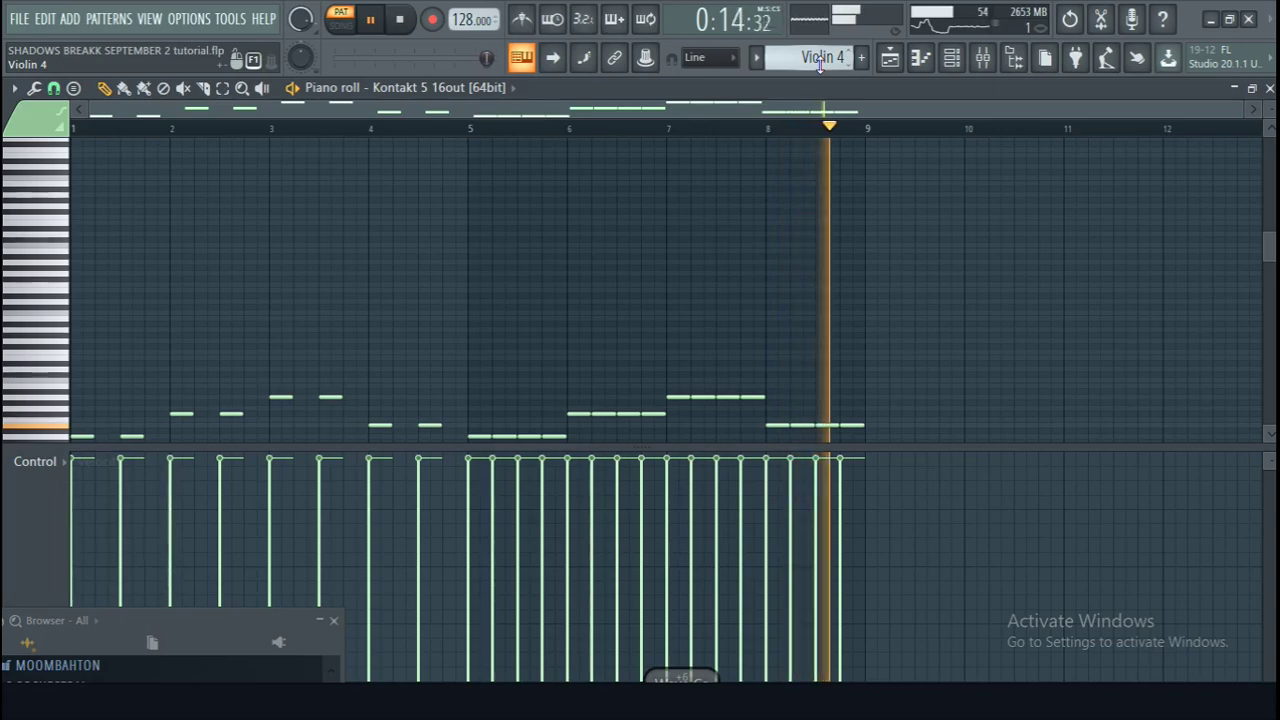
Step: Play the Violin 5 pattern from bar 5
{"action": "key", "text": "space"}
{"action": "scroll", "coordinate": [820, 58], "scroll_direction": "down", "scroll_amount": 1}
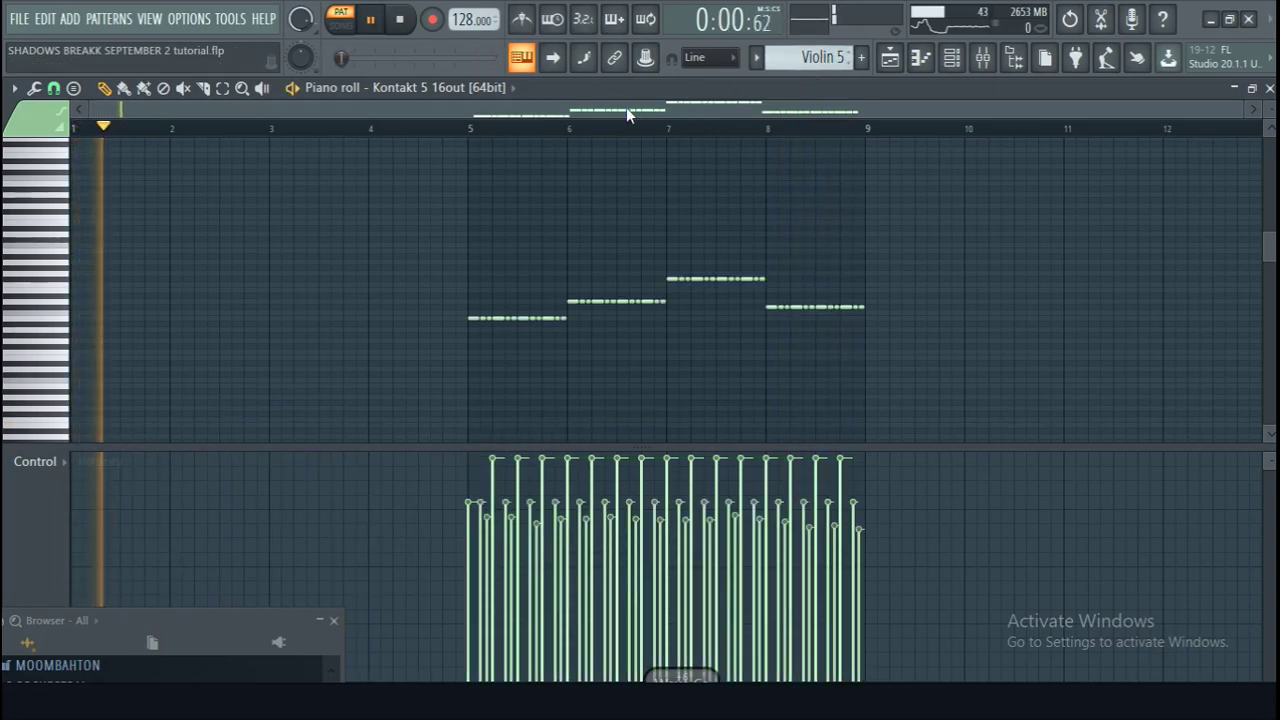
{"action": "key", "text": "space"}
{"action": "left_click", "coordinate": [472, 127]}
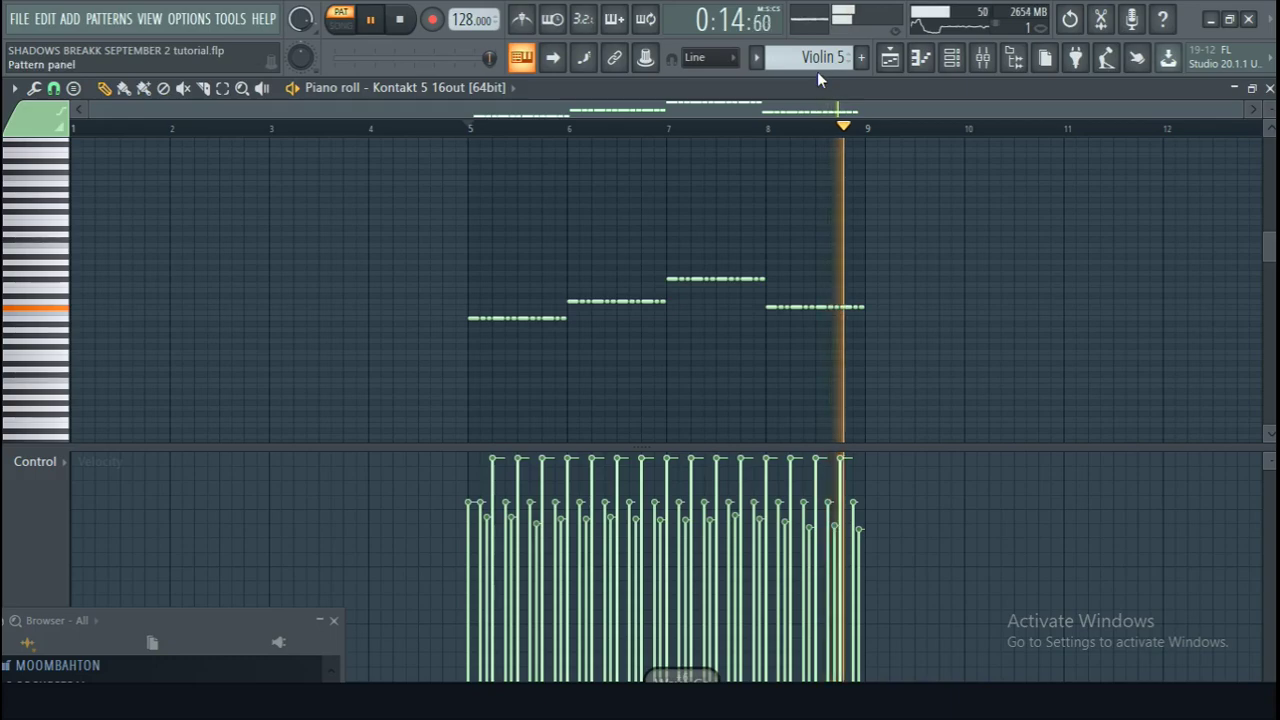
{"action": "key", "text": "space"}
Step: Play the Violin 6 and Violin 7 patterns, then stop and return to the playlist
{"action": "scroll", "coordinate": [812, 57], "scroll_direction": "down", "scroll_amount": 1}
{"action": "key", "text": "space"}
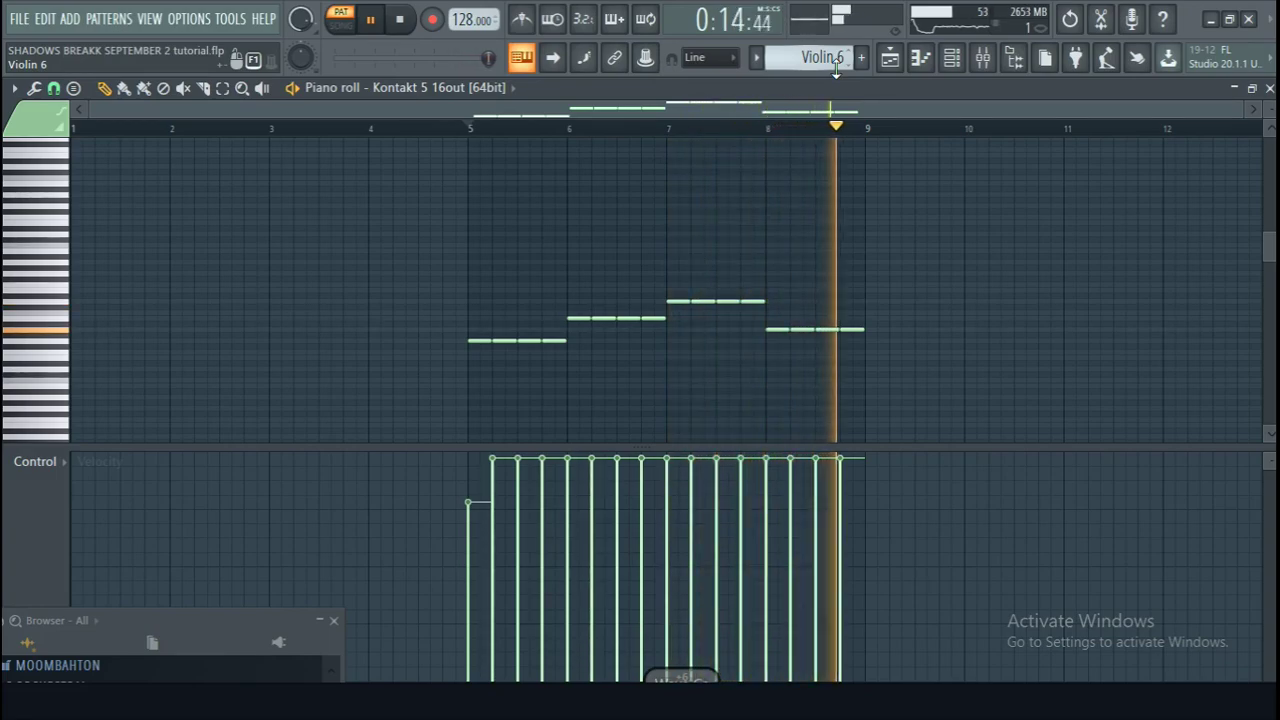
{"action": "scroll", "coordinate": [836, 64], "scroll_direction": "down", "scroll_amount": 1}
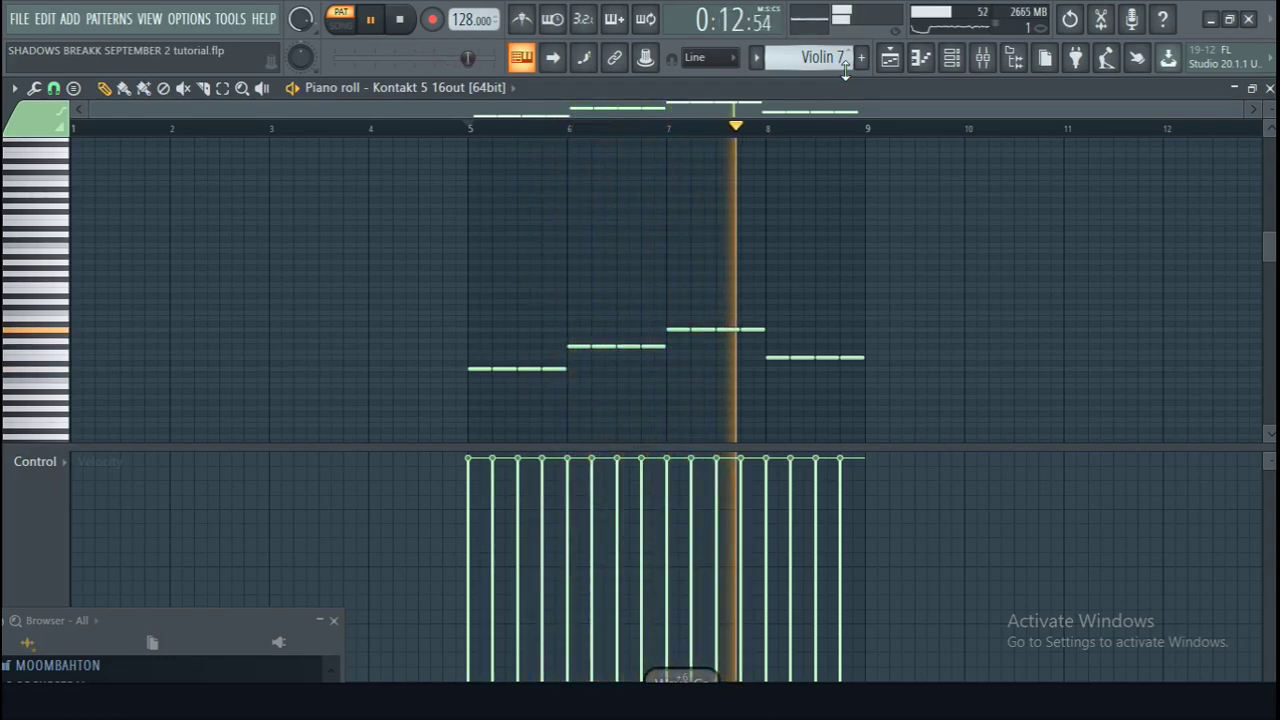
{"action": "key", "text": "space"}
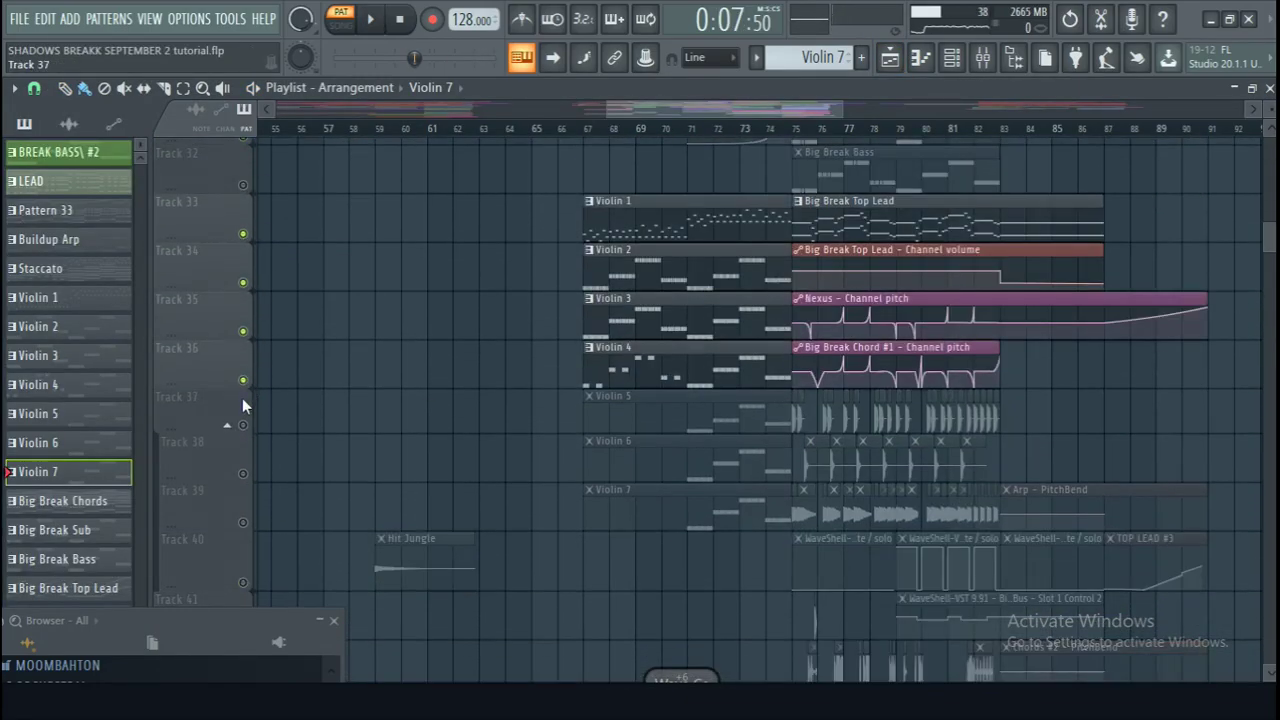
Step: Unmute playlist tracks 37, 38 and 39 holding the Violin 5–7 clips
{"action": "left_click", "coordinate": [242, 425]}
{"action": "left_click", "coordinate": [242, 473]}
{"action": "left_click", "coordinate": [243, 522]}
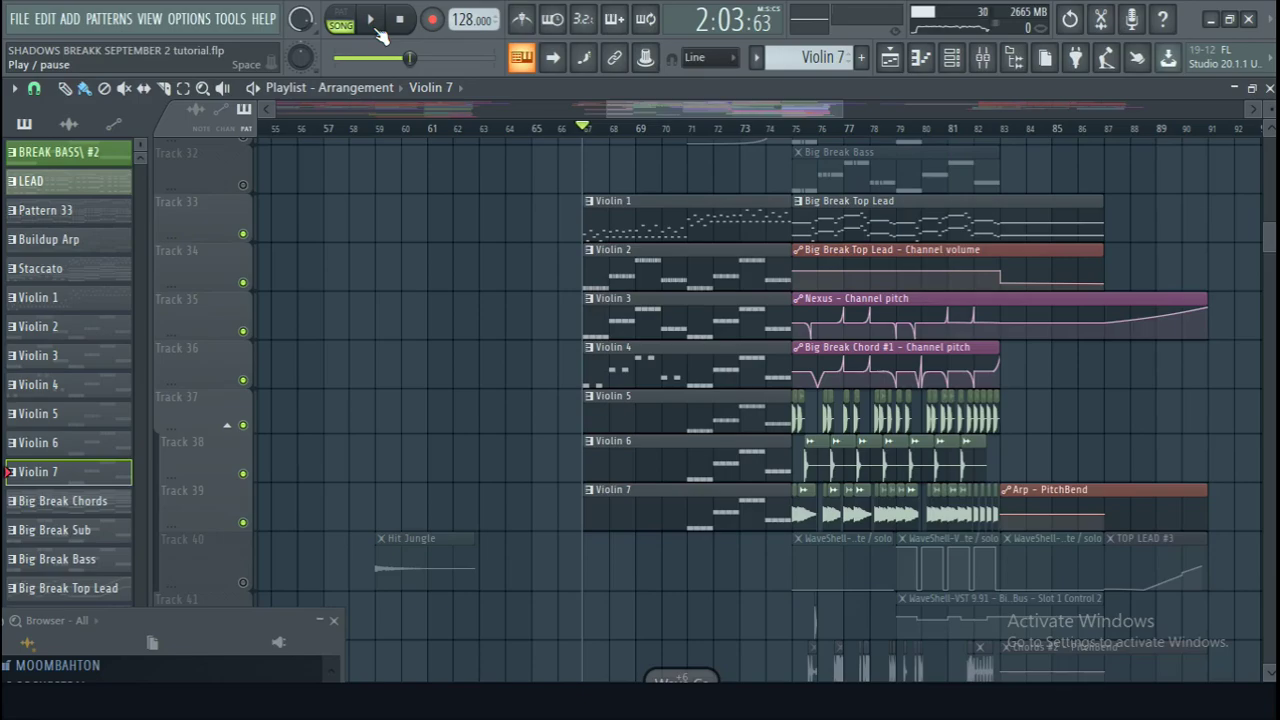
Step: Play the arrangement's violin section from bar 67, then stop
{"action": "left_click", "coordinate": [378, 30]}
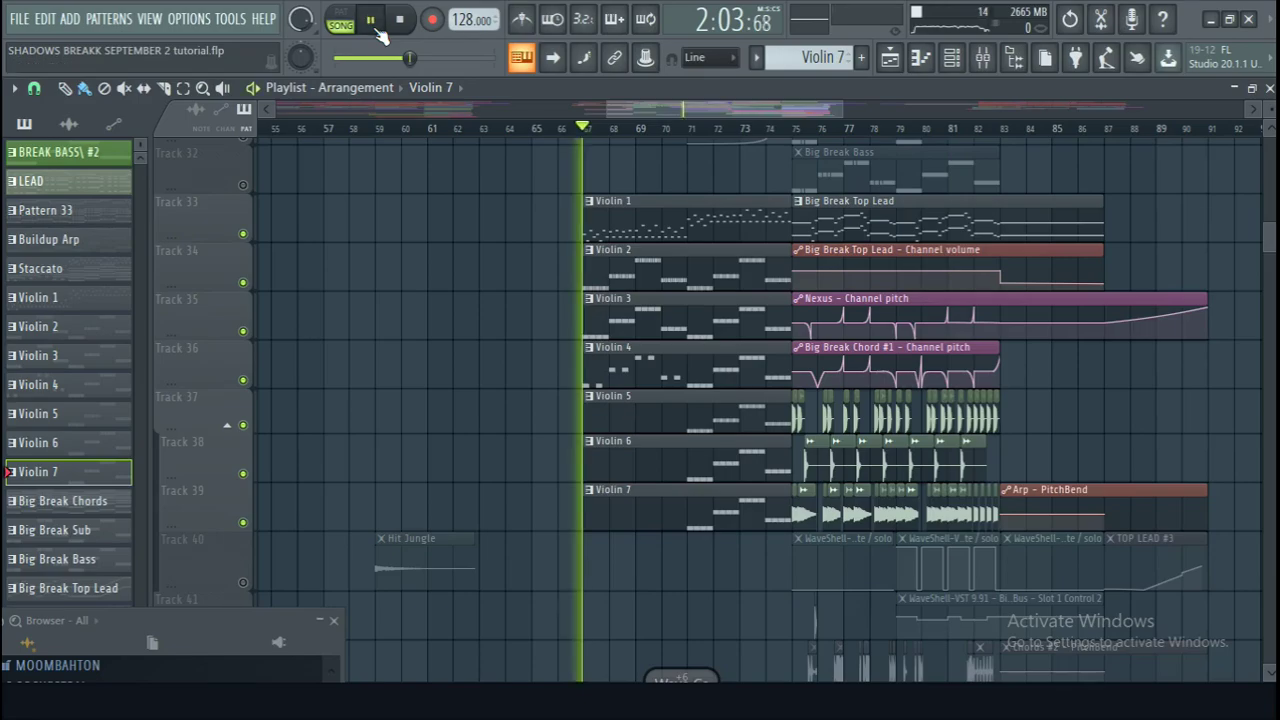
{"action": "scroll", "coordinate": [731, 138], "scroll_direction": "up", "scroll_amount": 2}
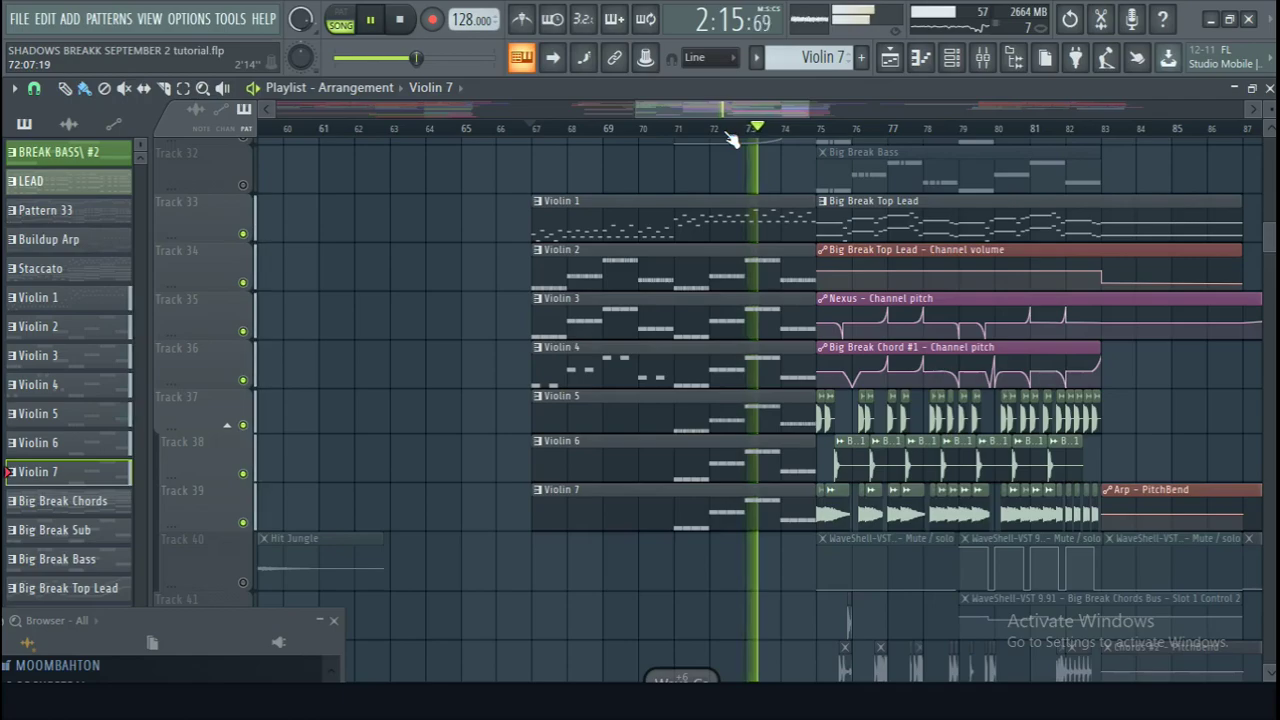
{"action": "left_click", "coordinate": [400, 22]}
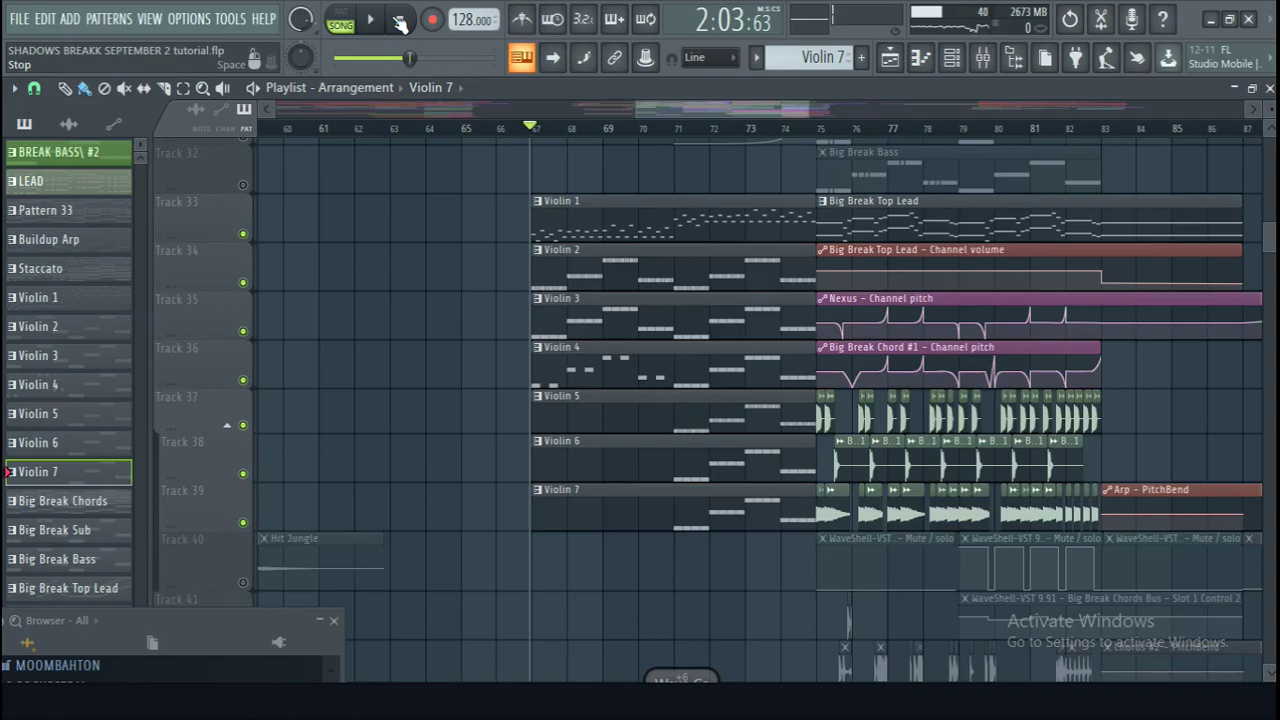
Step: Select mixer insert 80, Violin Stacatto Kontakt 3, and listen to it
{"action": "left_click", "coordinate": [983, 60]}
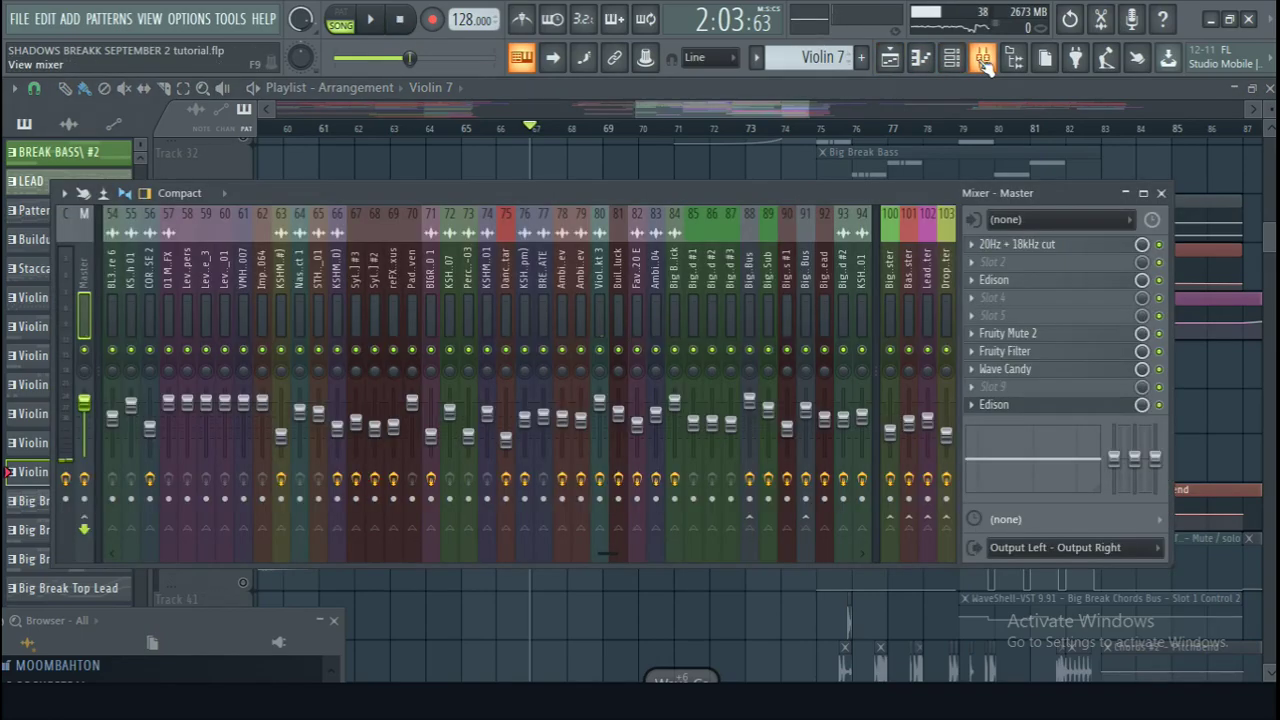
{"action": "scroll", "coordinate": [573, 272], "scroll_direction": "up", "scroll_amount": 2}
{"action": "scroll", "coordinate": [573, 272], "scroll_direction": "up", "scroll_amount": 2}
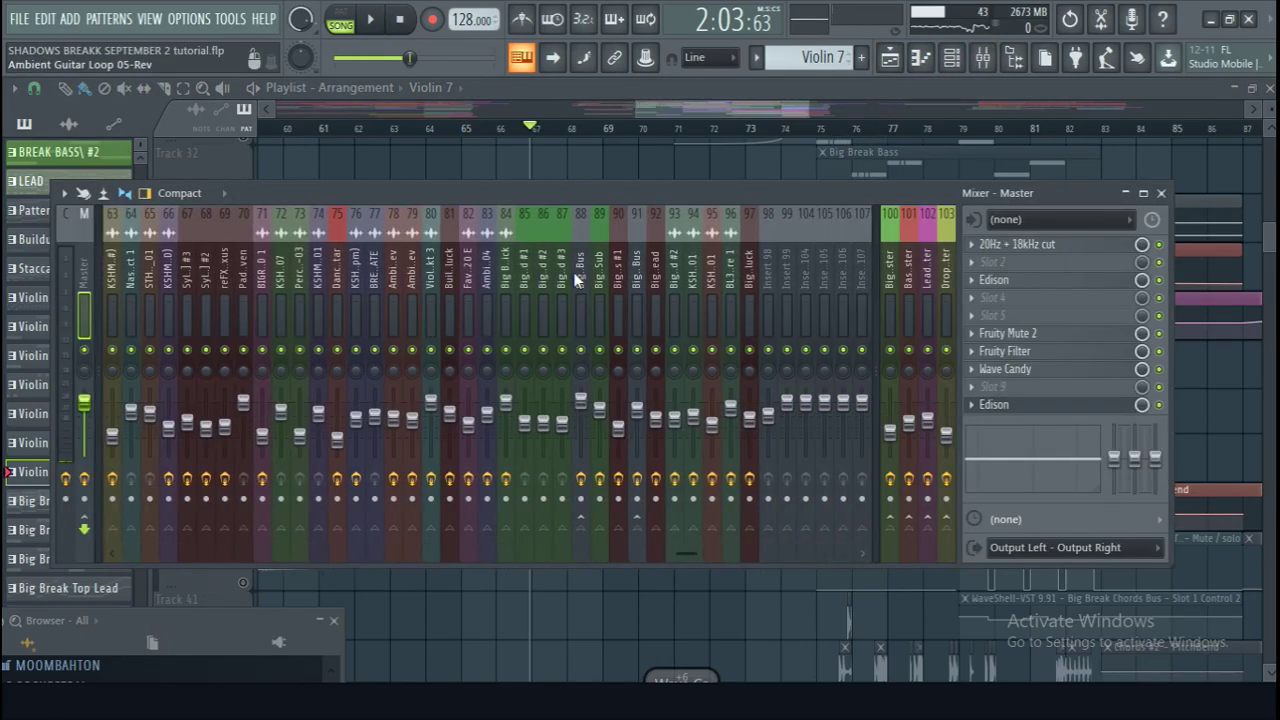
{"action": "scroll", "coordinate": [573, 272], "scroll_direction": "up", "scroll_amount": 2}
{"action": "scroll", "coordinate": [573, 272], "scroll_direction": "up", "scroll_amount": 2}
{"action": "scroll", "coordinate": [575, 280], "scroll_direction": "up", "scroll_amount": 3}
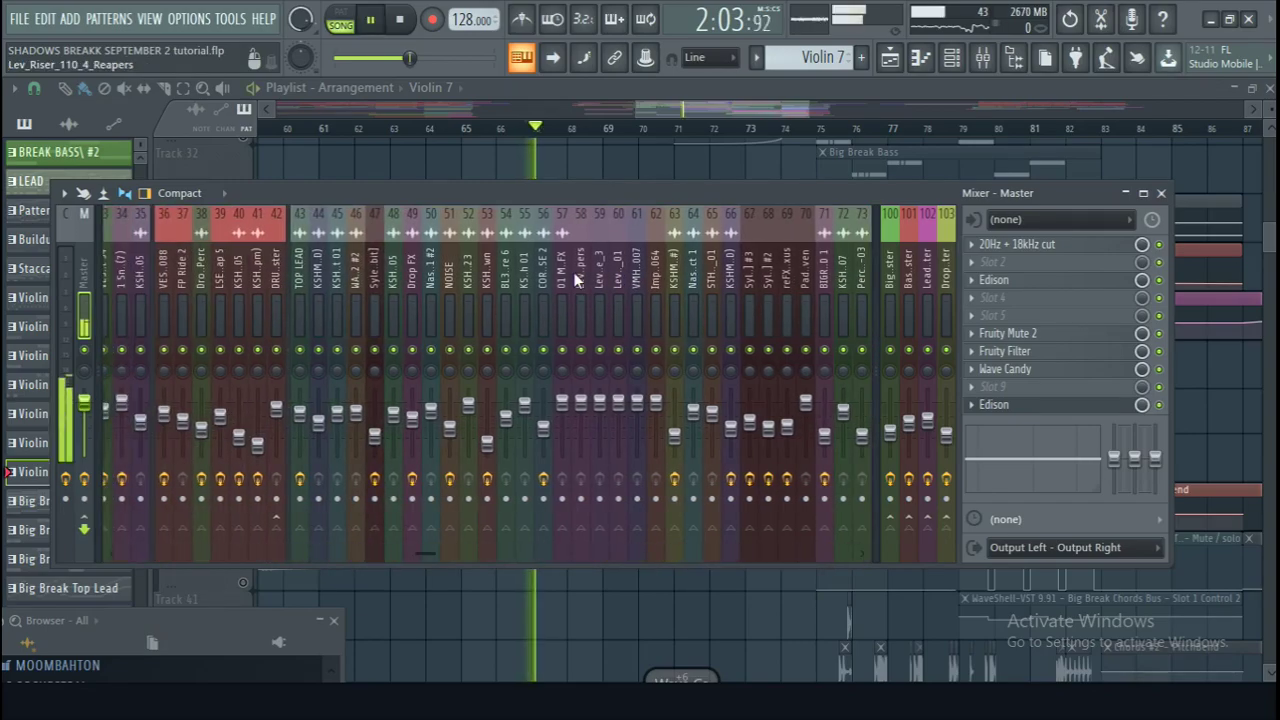
{"action": "scroll", "coordinate": [575, 280], "scroll_direction": "up", "scroll_amount": 4}
{"action": "scroll", "coordinate": [575, 280], "scroll_direction": "up", "scroll_amount": 4}
{"action": "scroll", "coordinate": [575, 280], "scroll_direction": "up", "scroll_amount": 3}
{"action": "scroll", "coordinate": [575, 280], "scroll_direction": "up", "scroll_amount": 4}
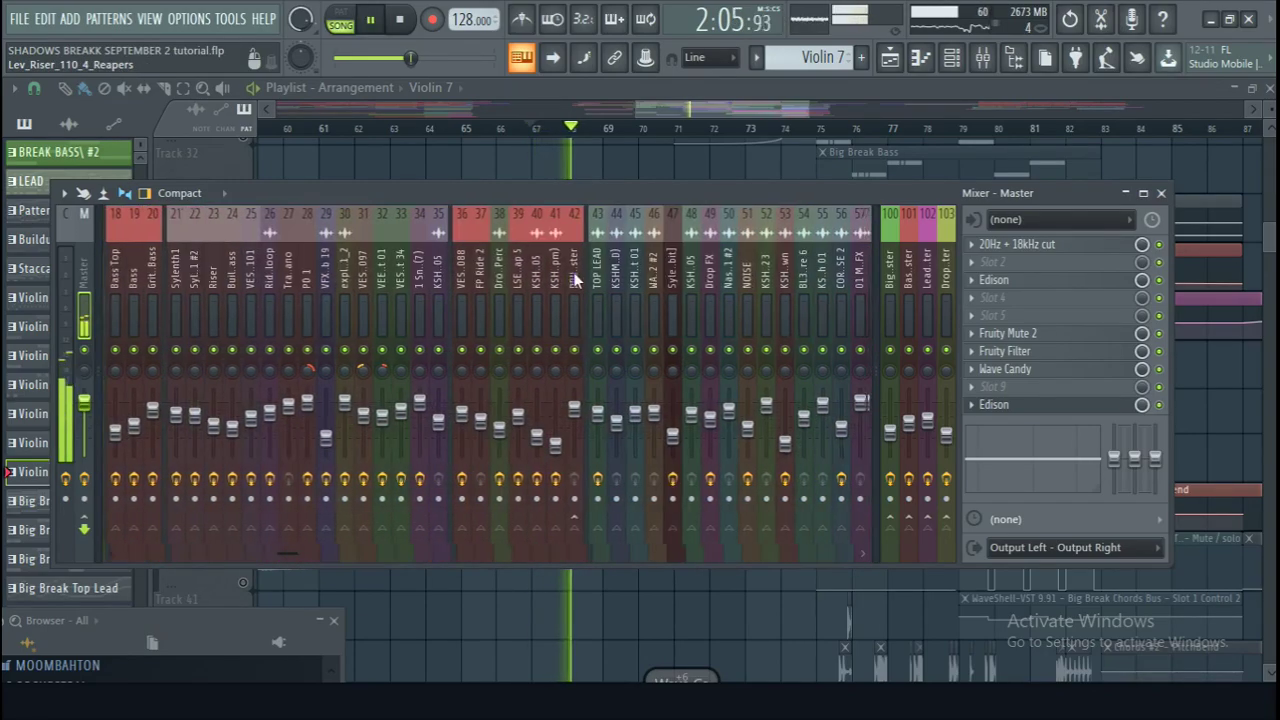
{"action": "scroll", "coordinate": [575, 280], "scroll_direction": "down", "scroll_amount": 15}
{"action": "scroll", "coordinate": [575, 280], "scroll_direction": "down", "scroll_amount": 10}
{"action": "key", "text": "space"}
{"action": "left_click", "coordinate": [335, 270]}
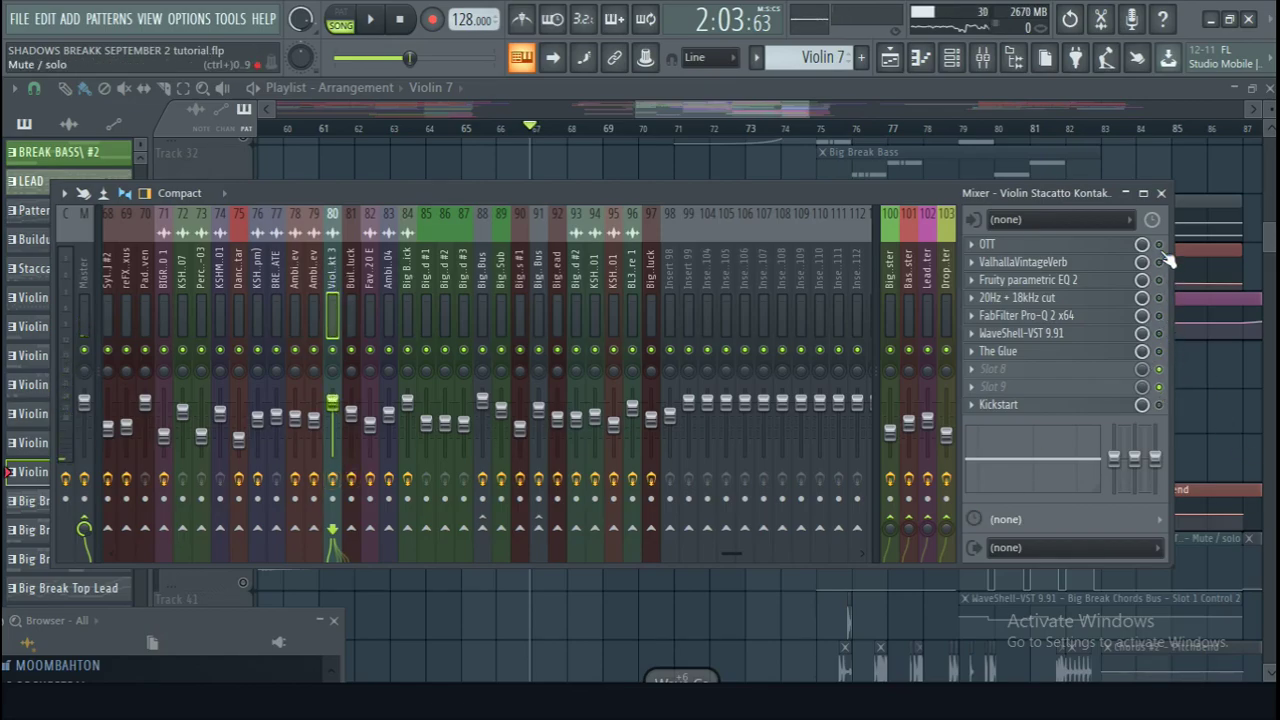
{"action": "key", "text": "space"}
{"action": "key", "text": "space"}
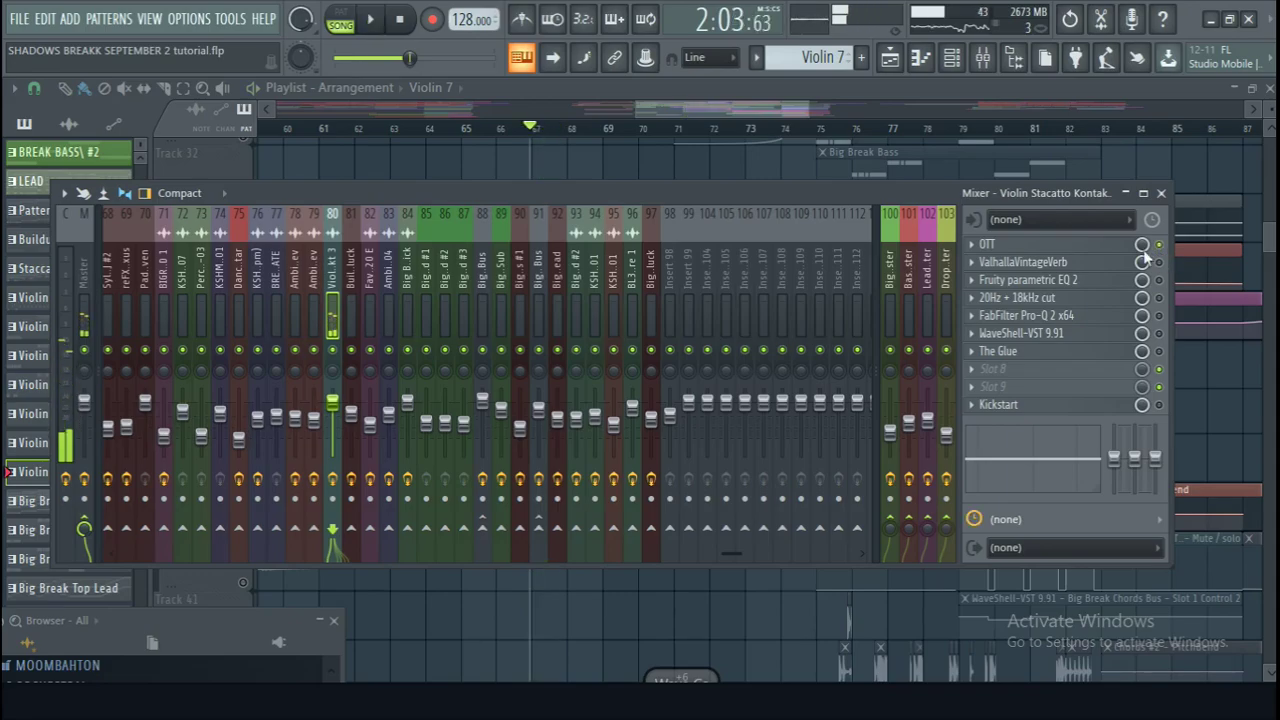
Step: Audition the OTT, ValhallaVintageVerb and Fruity parametric EQ 2 effects on the track
{"action": "key", "text": "space"}
{"action": "left_click", "coordinate": [1118, 246]}
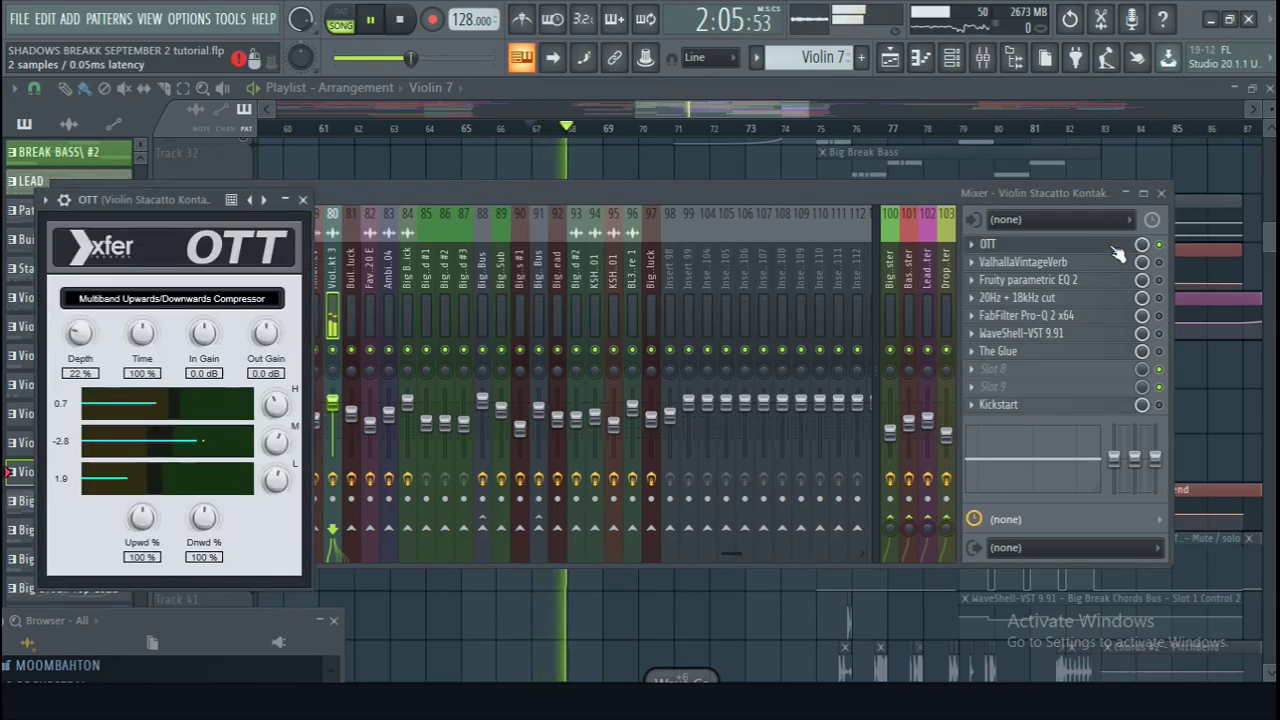
{"action": "left_click", "coordinate": [1118, 246]}
{"action": "key", "text": "space"}
{"action": "left_click", "coordinate": [1112, 262]}
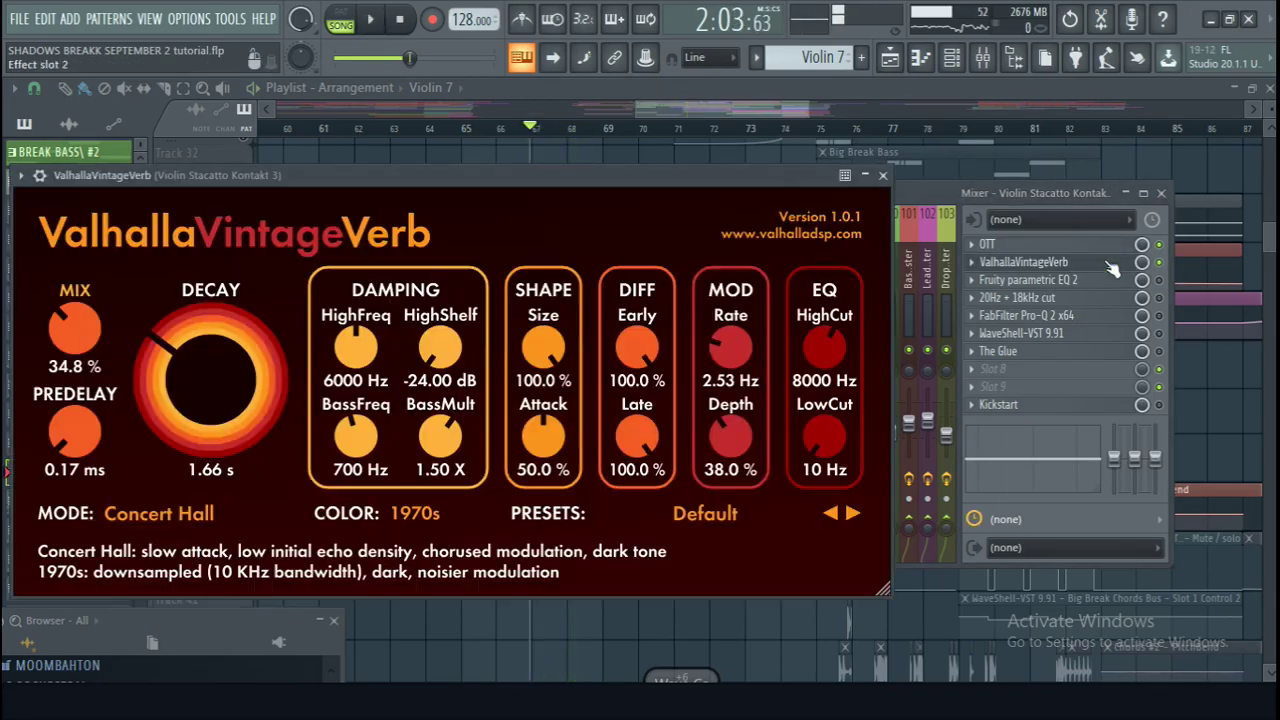
{"action": "key", "text": "space"}
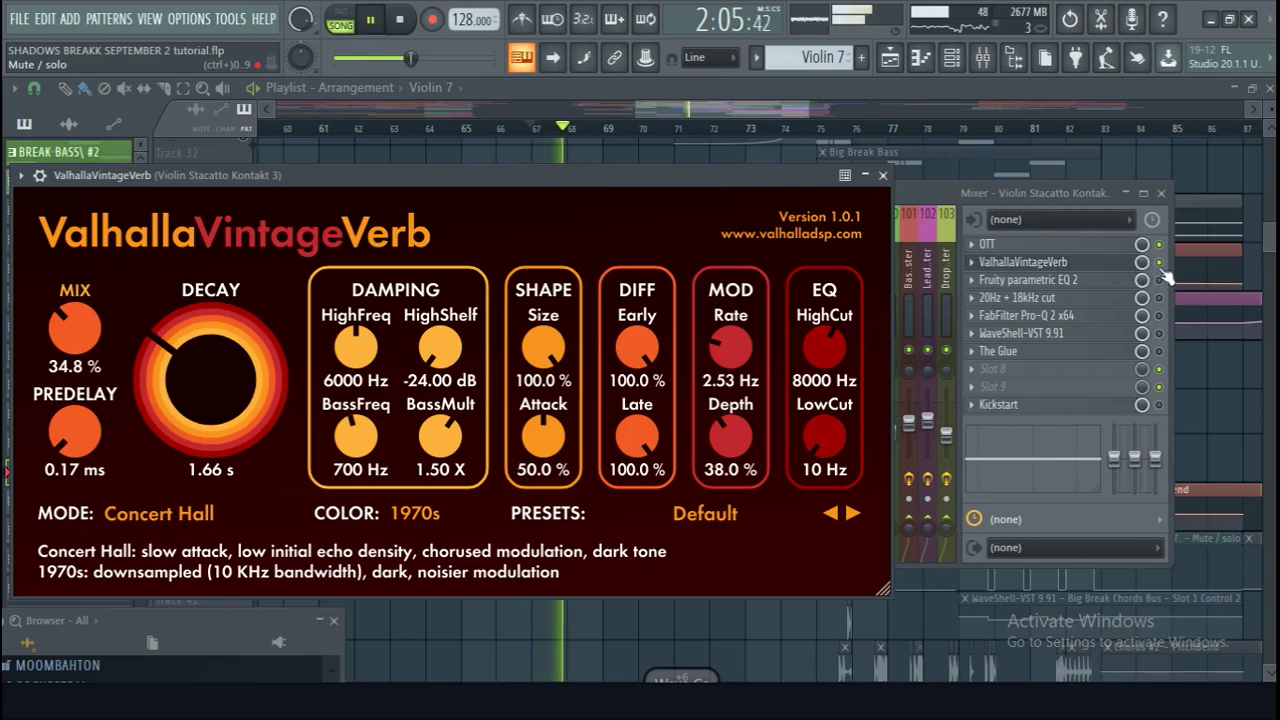
{"action": "key", "text": "space"}
{"action": "left_click", "coordinate": [1113, 281]}
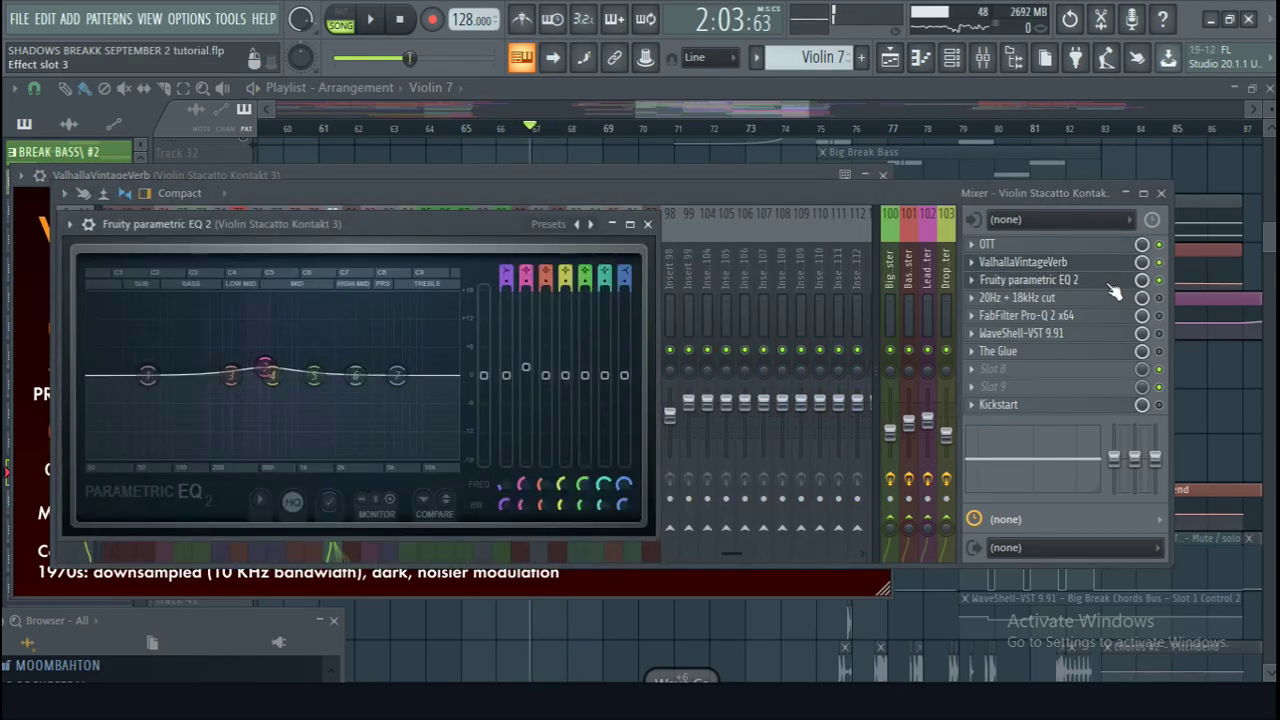
{"action": "key", "text": "space"}
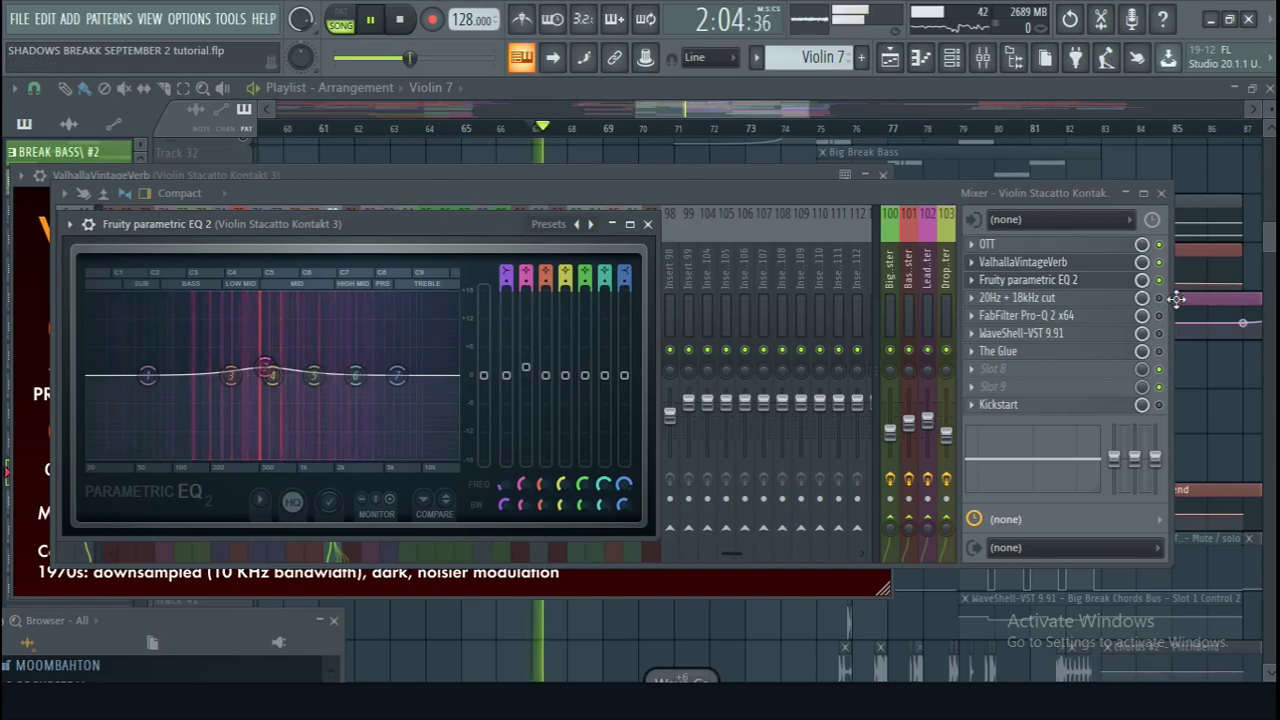
Step: Audition the 20Hz + 18kHz cut EQ, FabFilter Pro-Q 2, H-Delay and The Glue effects
{"action": "left_click", "coordinate": [1100, 297]}
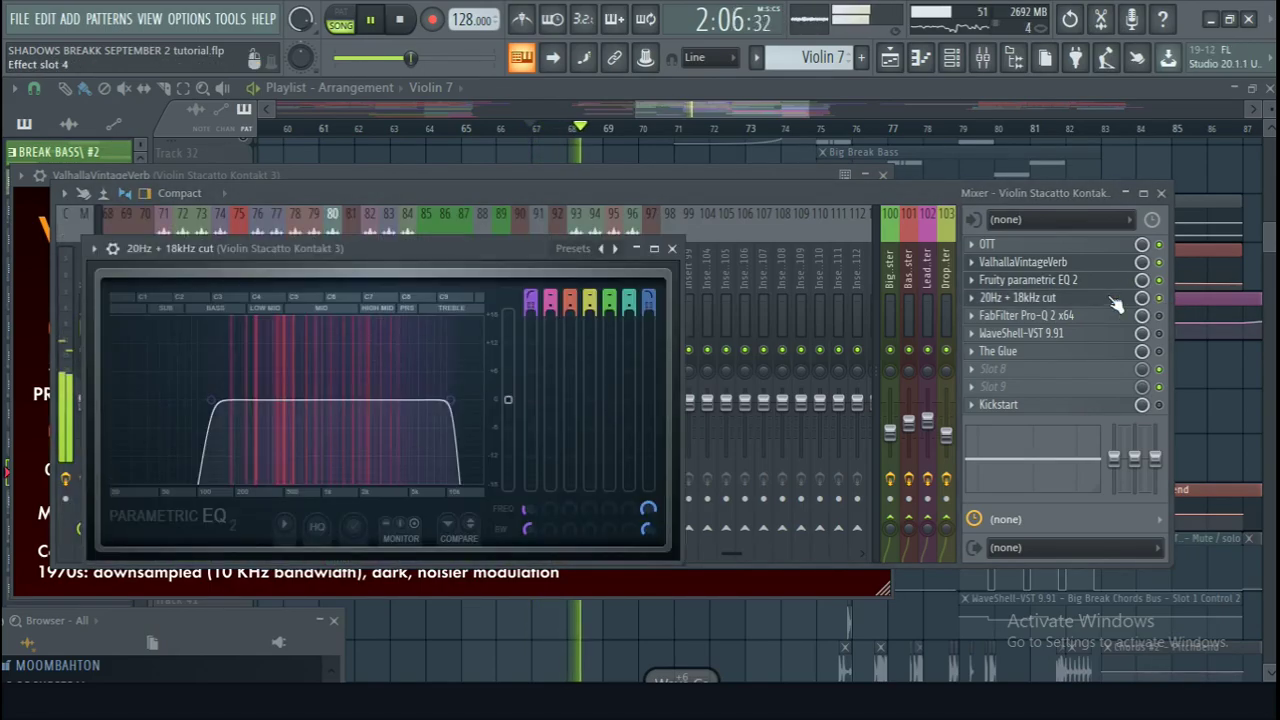
{"action": "left_click", "coordinate": [1120, 315]}
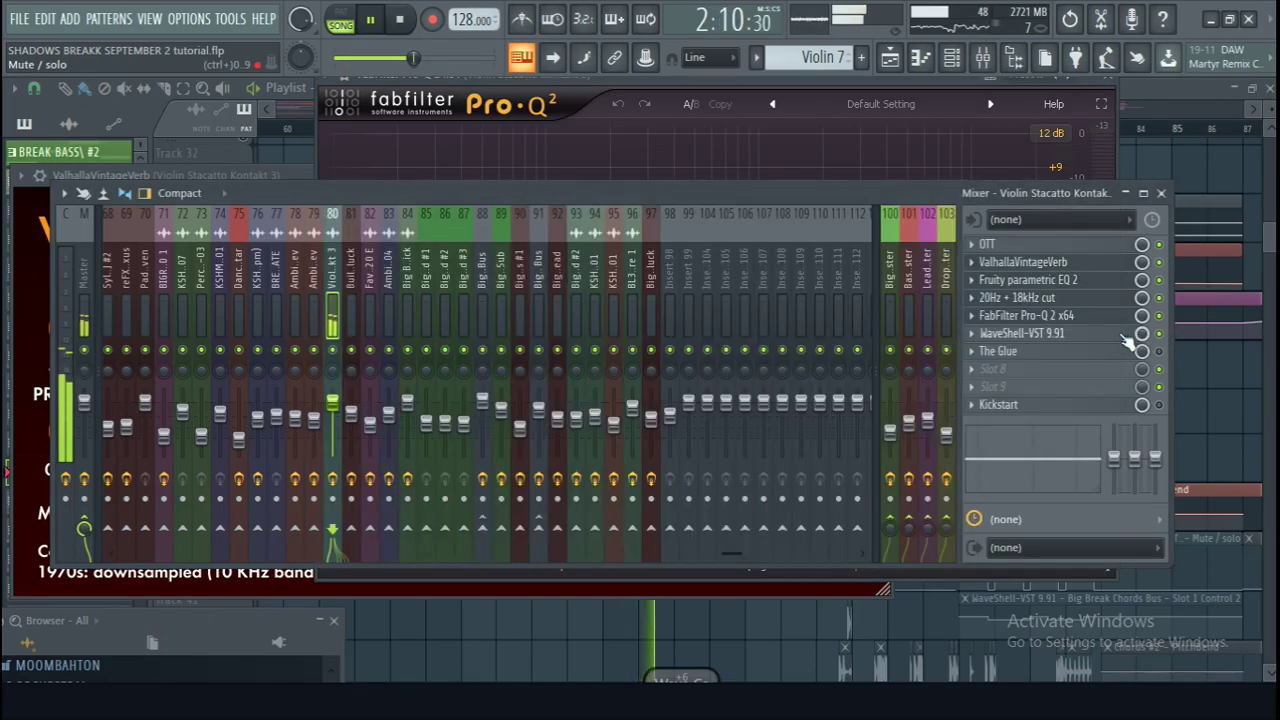
{"action": "left_click", "coordinate": [1125, 333]}
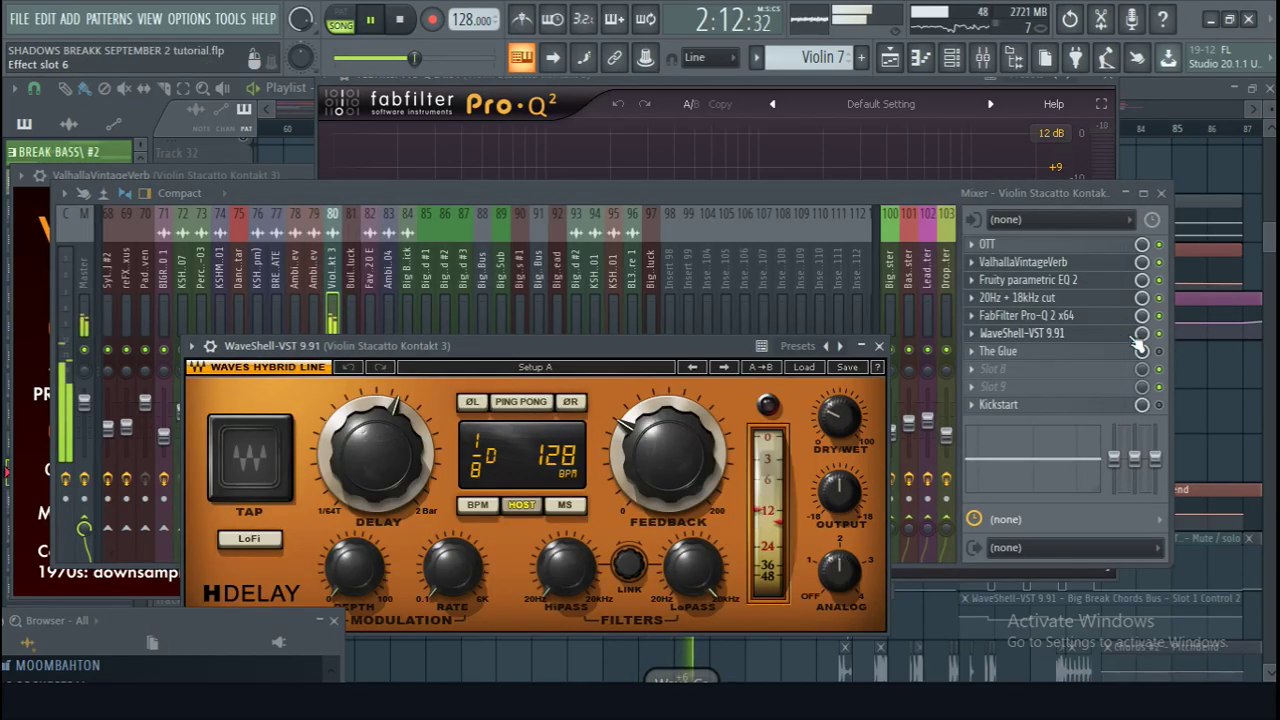
{"action": "left_click", "coordinate": [1105, 354]}
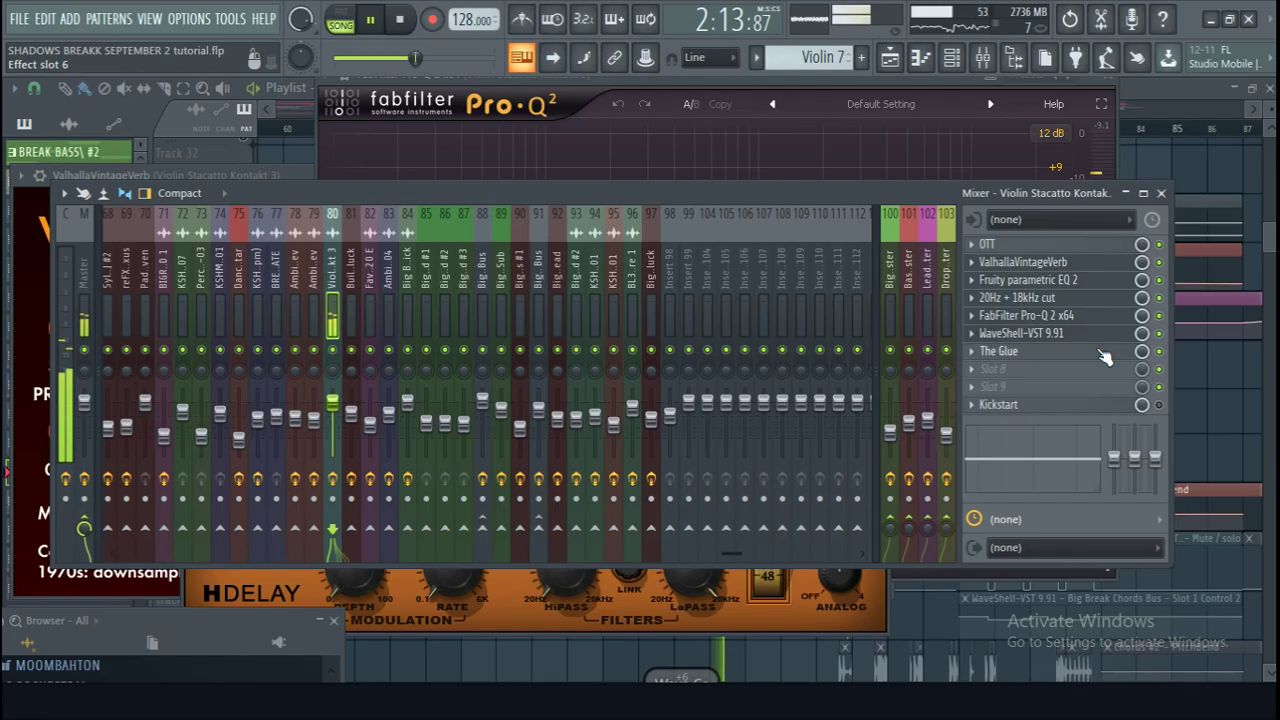
{"action": "left_click", "coordinate": [1105, 357]}
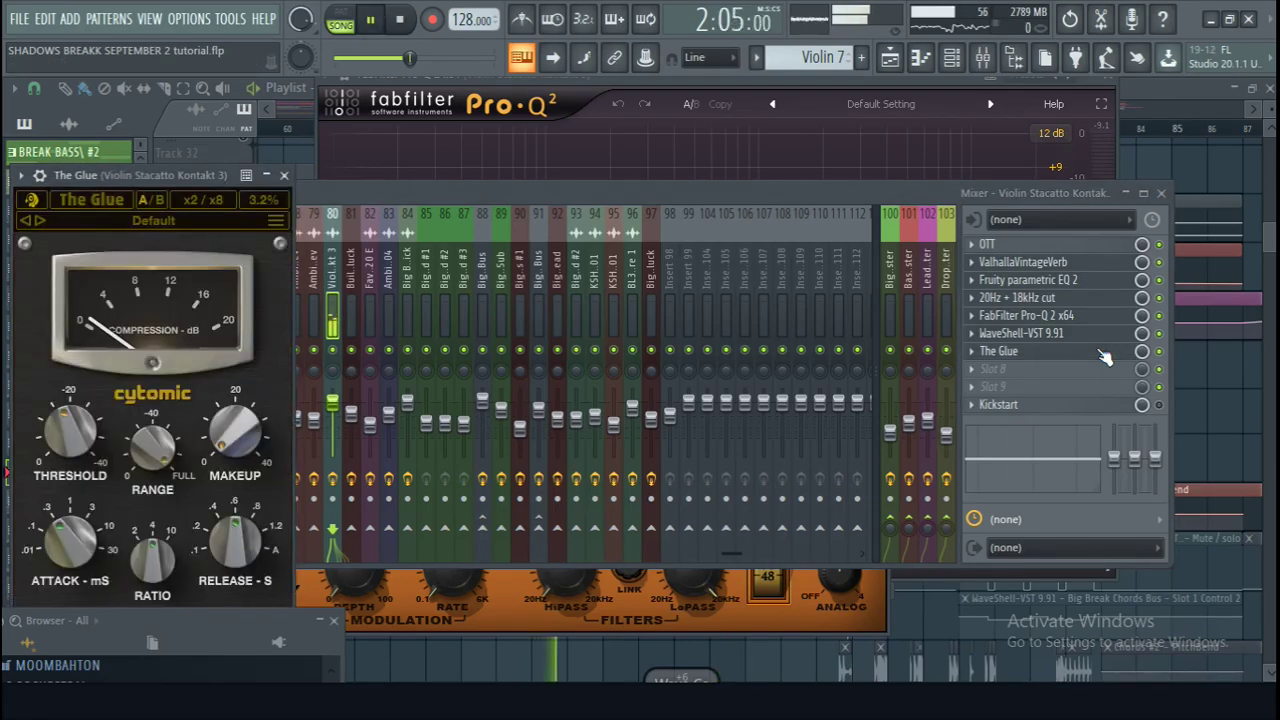
{"action": "key", "text": "space"}
{"action": "left_click", "coordinate": [1158, 89]}
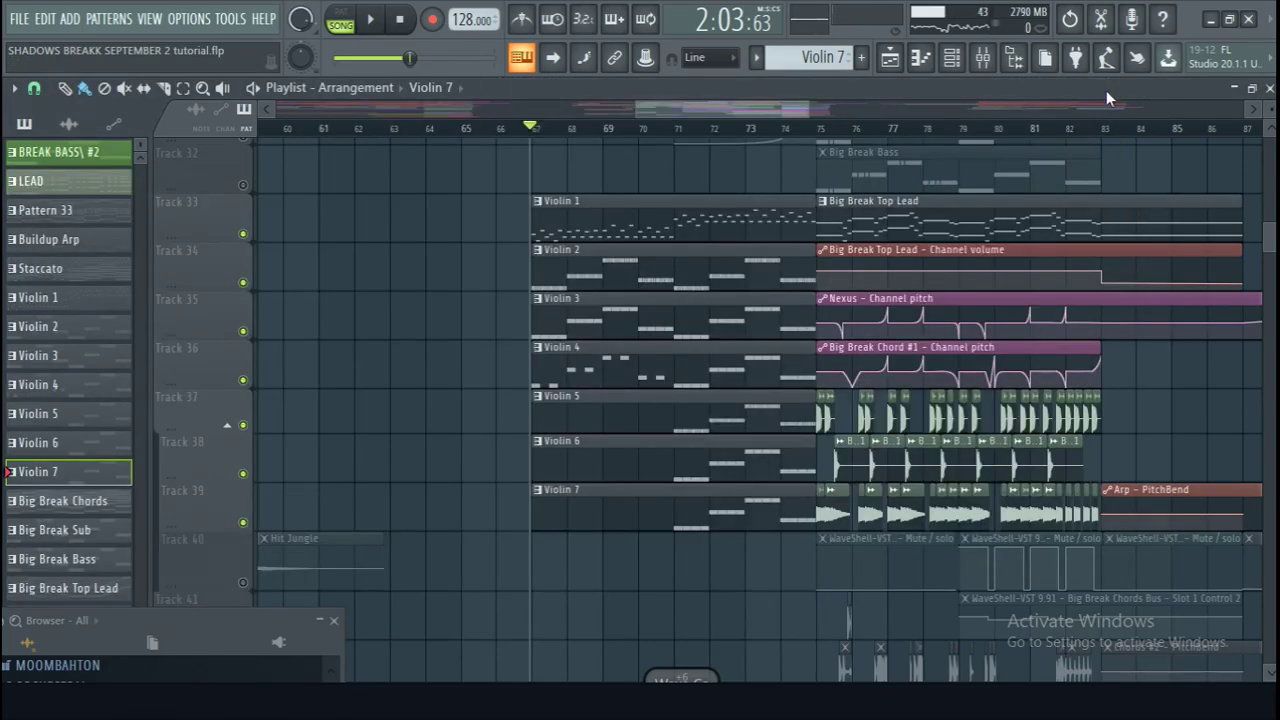
Step: Mute playlist Tracks 40 down to 33, then zoom back out to the whole song
{"action": "scroll", "coordinate": [848, 135], "scroll_direction": "down", "scroll_amount": 3}
{"action": "scroll", "coordinate": [850, 134], "scroll_direction": "down", "scroll_amount": 2}
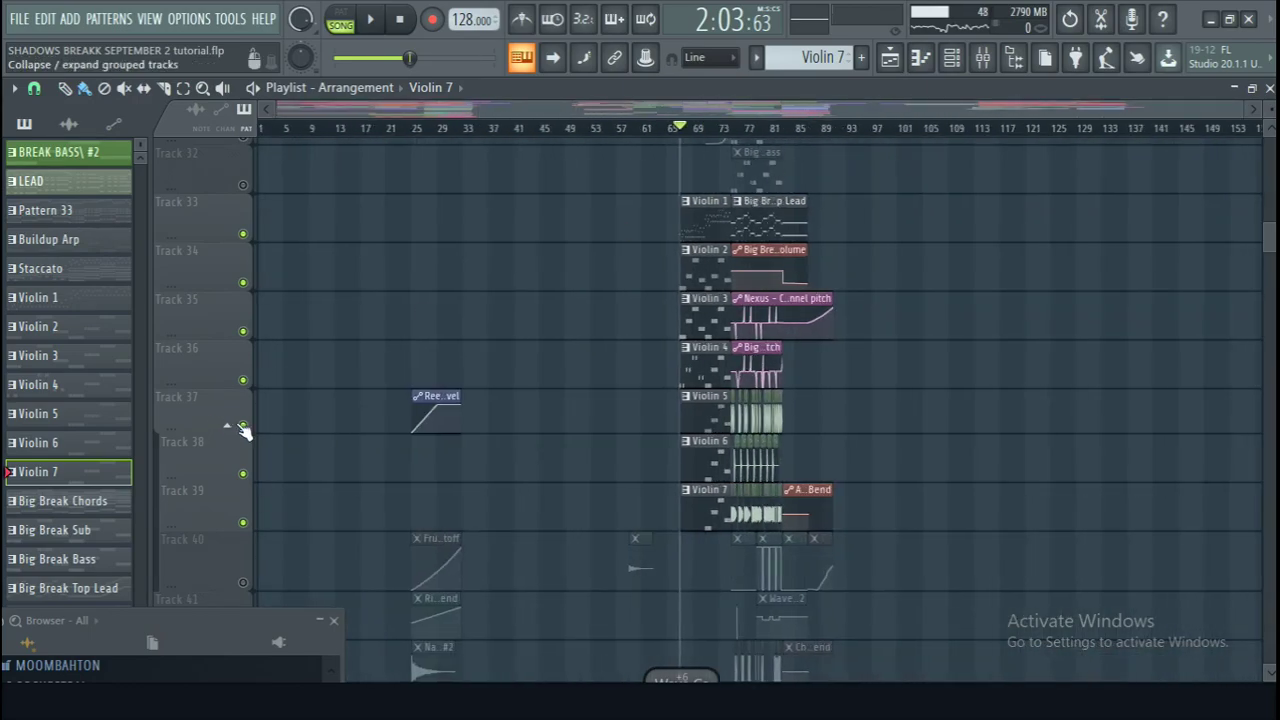
{"action": "scroll", "coordinate": [230, 300], "scroll_direction": "down", "scroll_amount": 3}
{"action": "scroll", "coordinate": [230, 300], "scroll_direction": "down", "scroll_amount": 3}
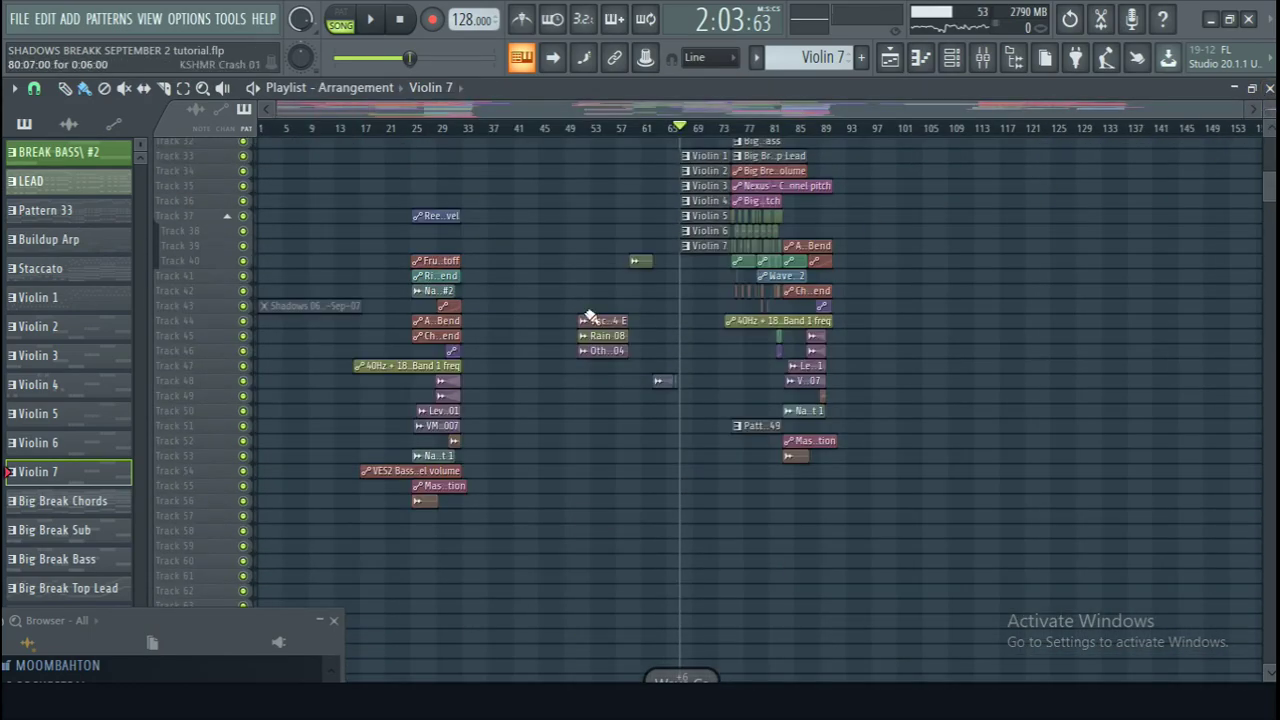
{"action": "left_click", "coordinate": [243, 259]}
{"action": "left_click_drag", "start_coordinate": [247, 257], "coordinate": [248, 165]}
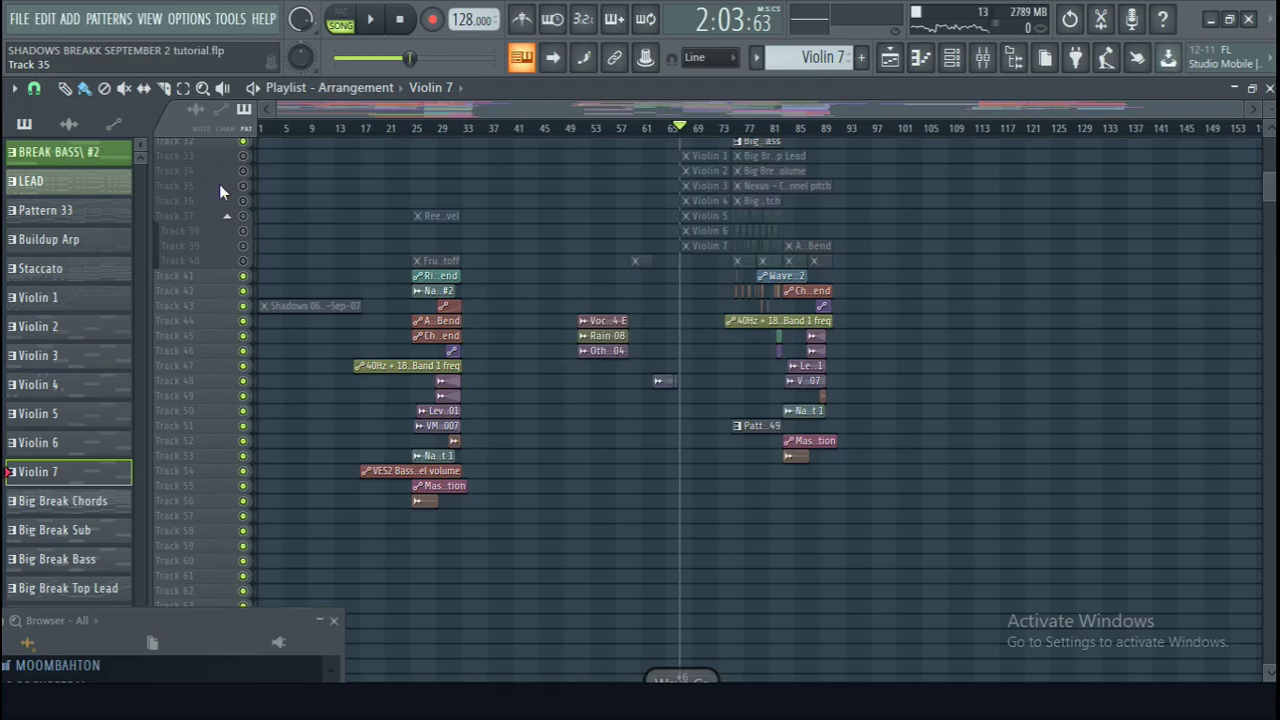
{"action": "scroll", "coordinate": [219, 184], "scroll_direction": "up", "scroll_amount": 3}
{"action": "scroll", "coordinate": [1170, 60], "scroll_direction": "up", "scroll_amount": 2}
{"action": "scroll", "coordinate": [1210, 234], "scroll_direction": "up", "scroll_amount": 3}
{"action": "scroll", "coordinate": [1210, 234], "scroll_direction": "up", "scroll_amount": 1}
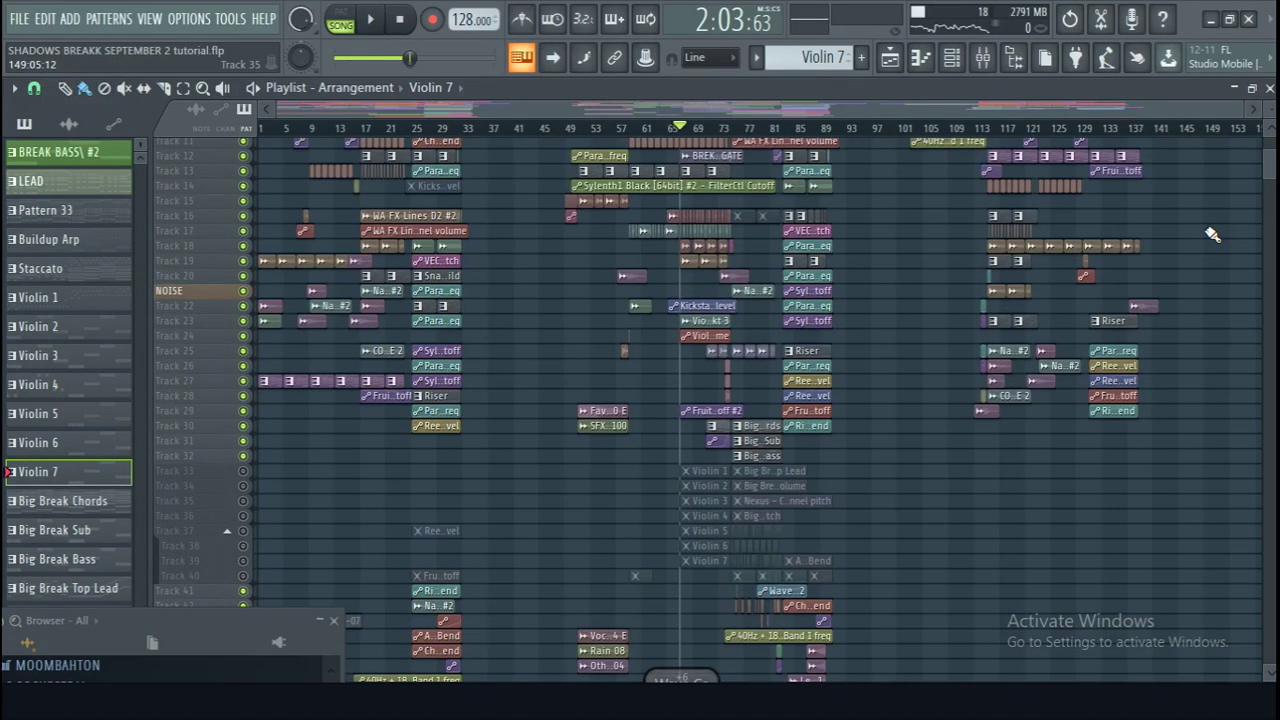